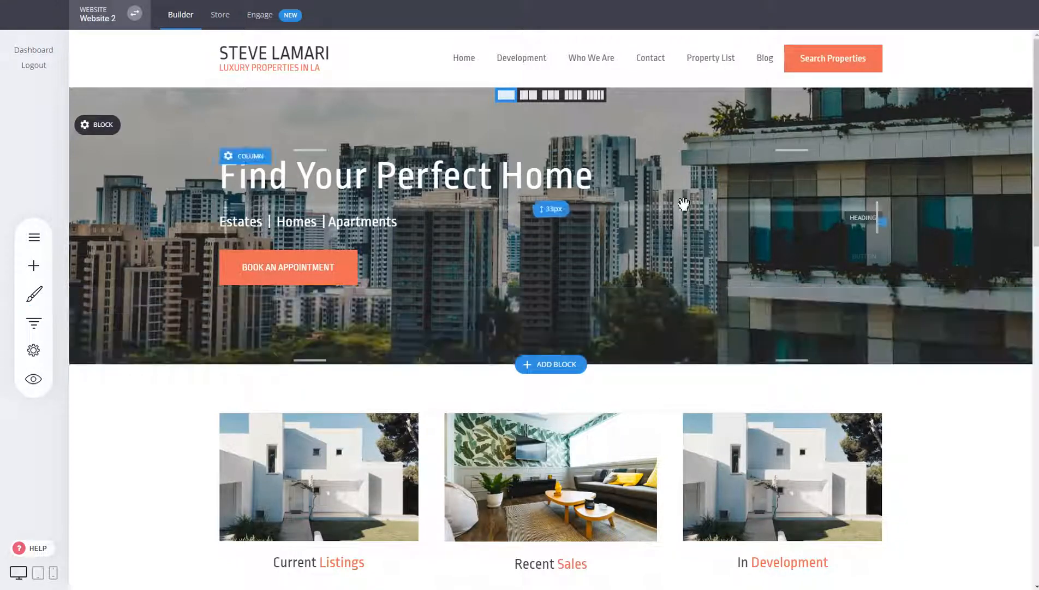
Step: Look over the home page of Website 2 and the list of funnels attached to the website
scroll(683, 204, "down", 4)
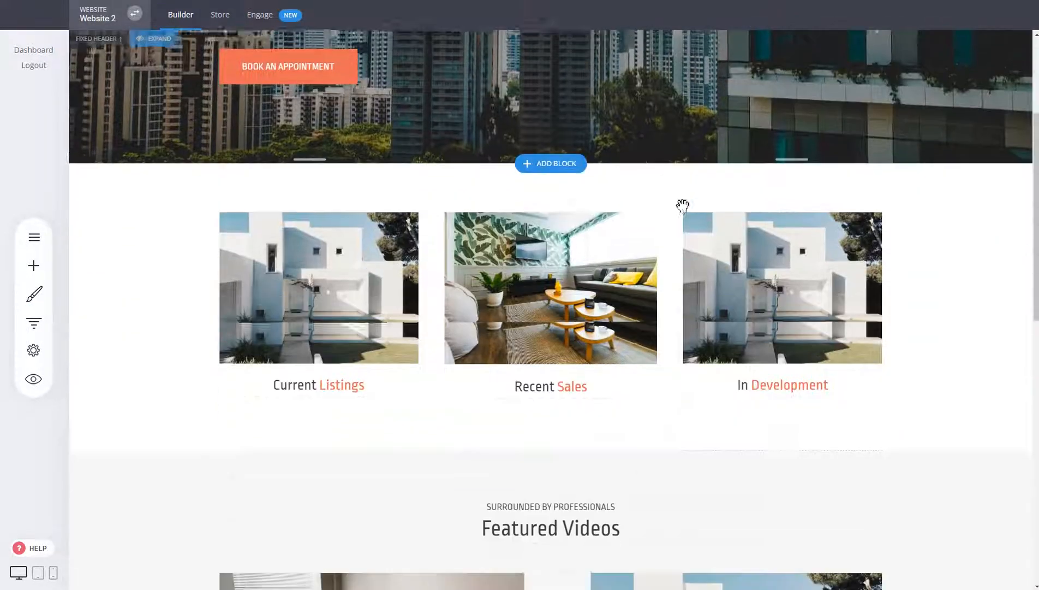
scroll(202, 327, "down", 2)
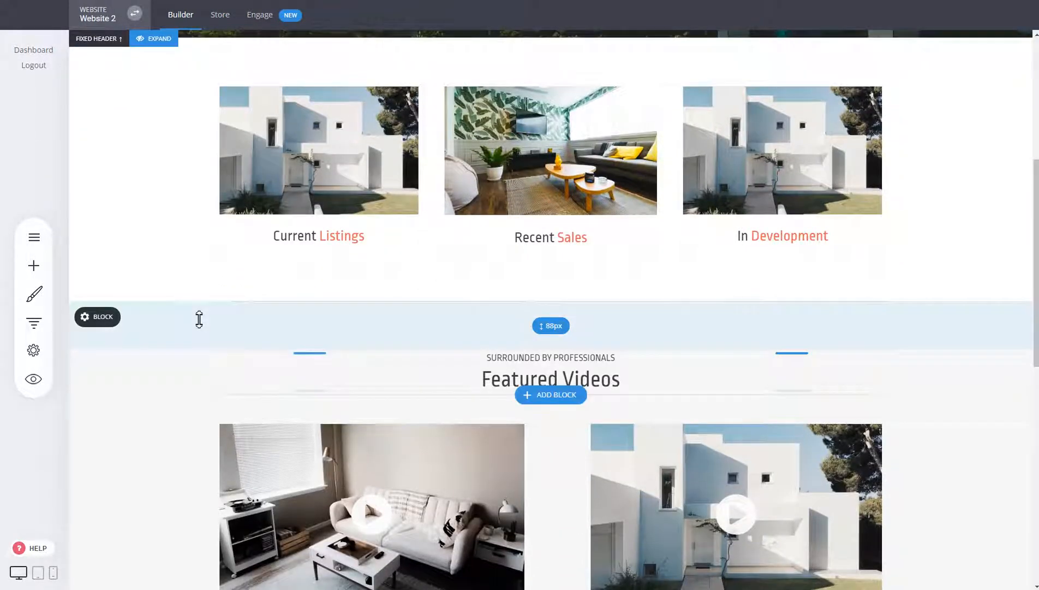
scroll(355, 318, "up", 6)
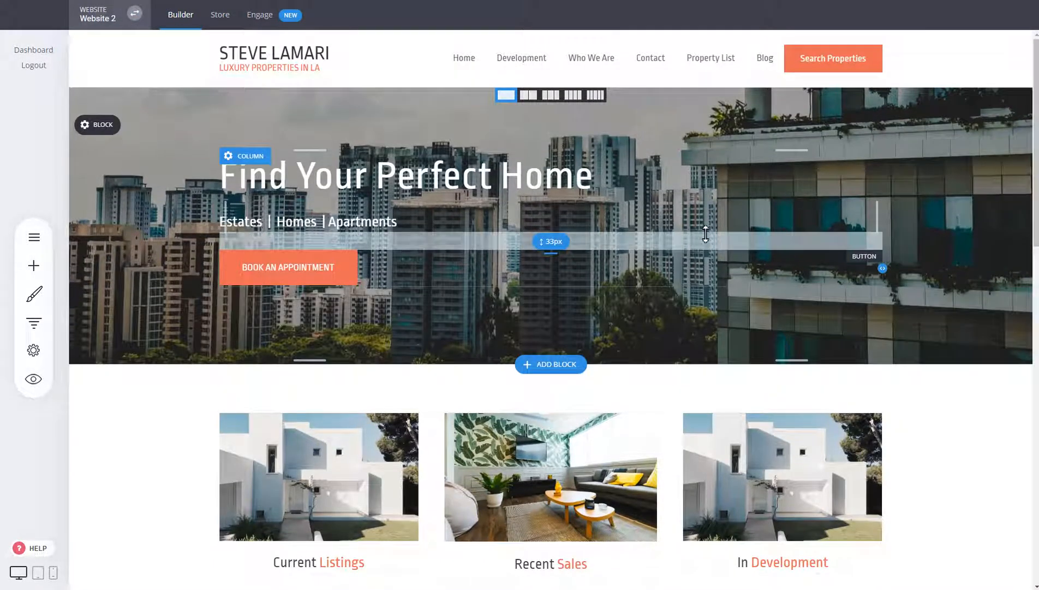
left_click(33, 322)
left_click(225, 109)
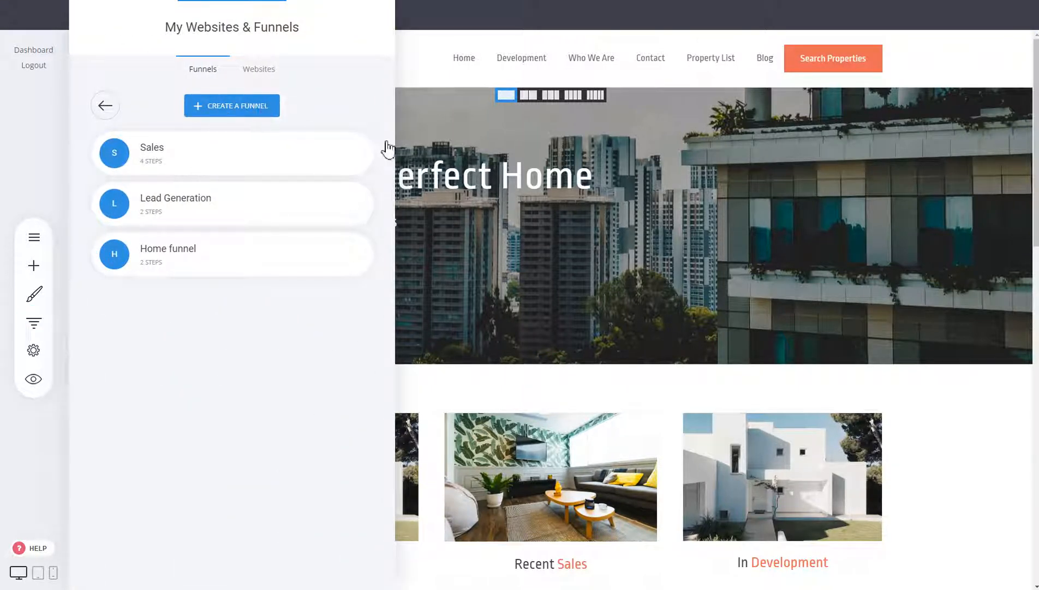
left_click(489, 158)
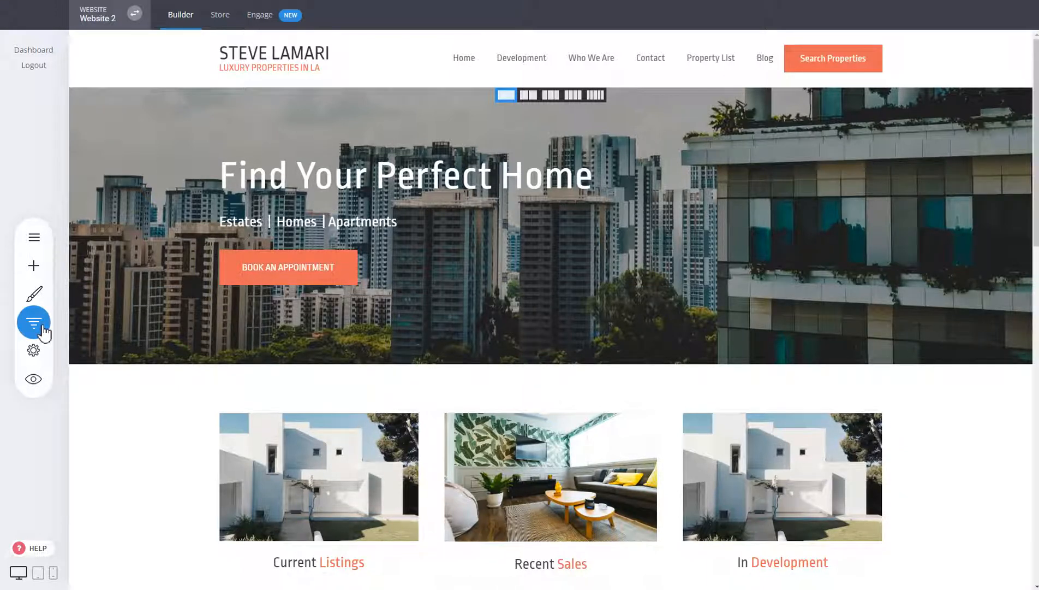
Step: Start creating a funnel outside the website, at the level of all websites and funnels, and browse the Sales / Product templates
left_click(43, 326)
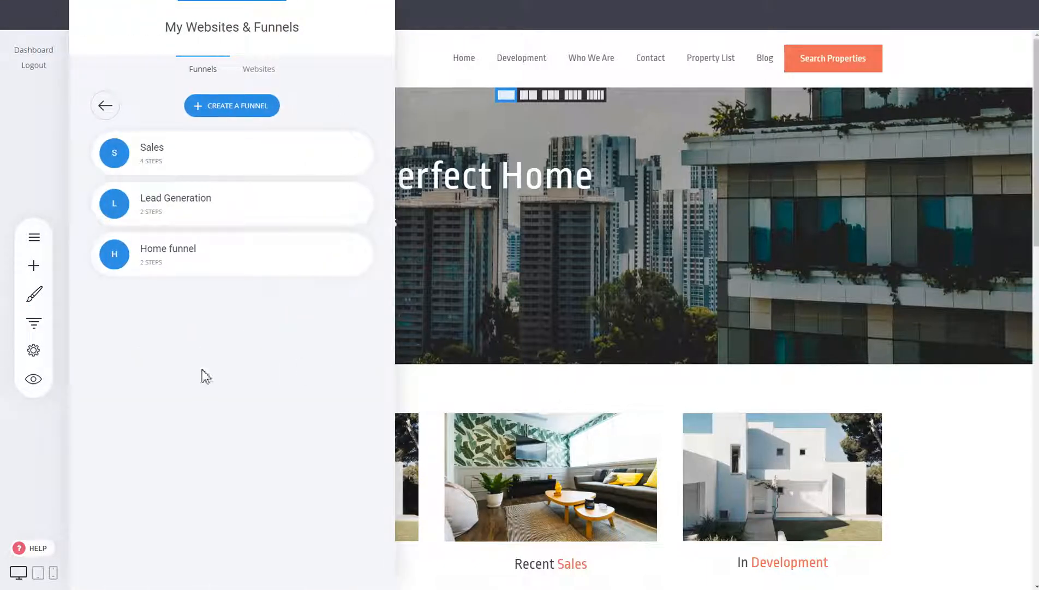
left_click(108, 113)
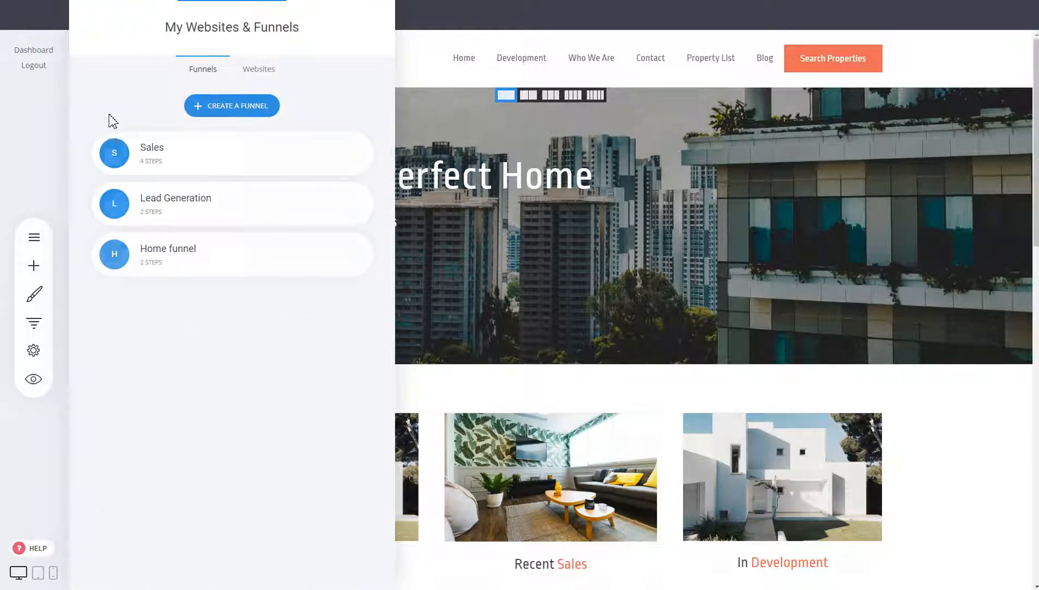
left_click(229, 110)
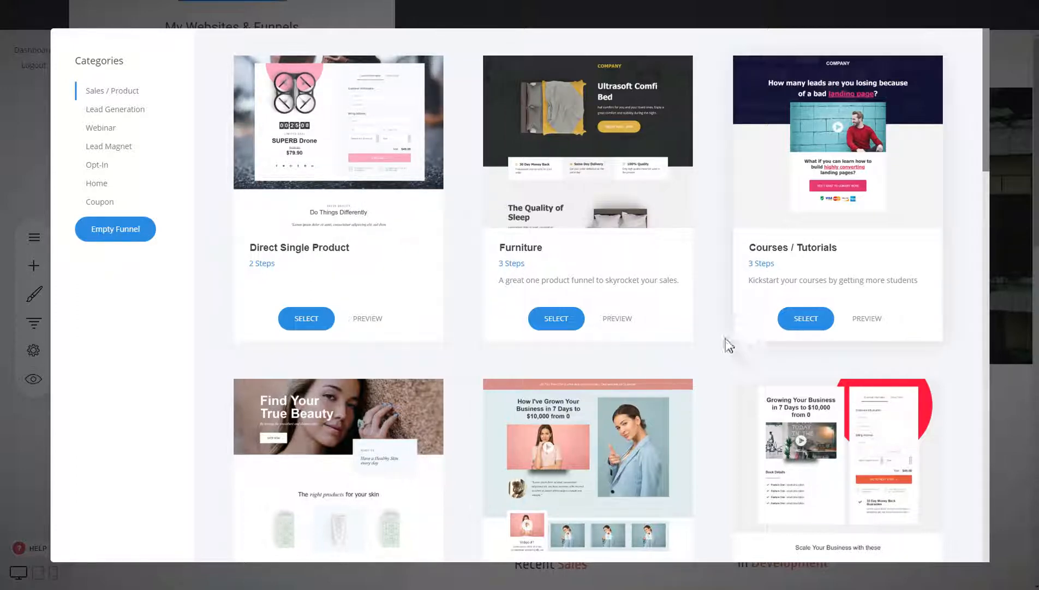
scroll(726, 343, "down", 8)
scroll(718, 366, "down", 2)
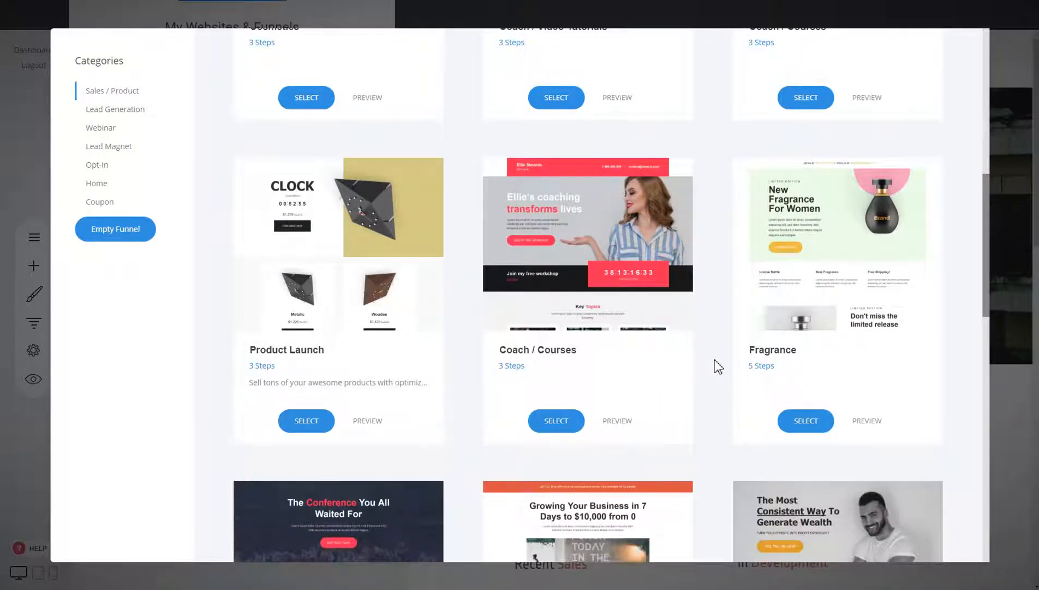
scroll(714, 362, "up", 10)
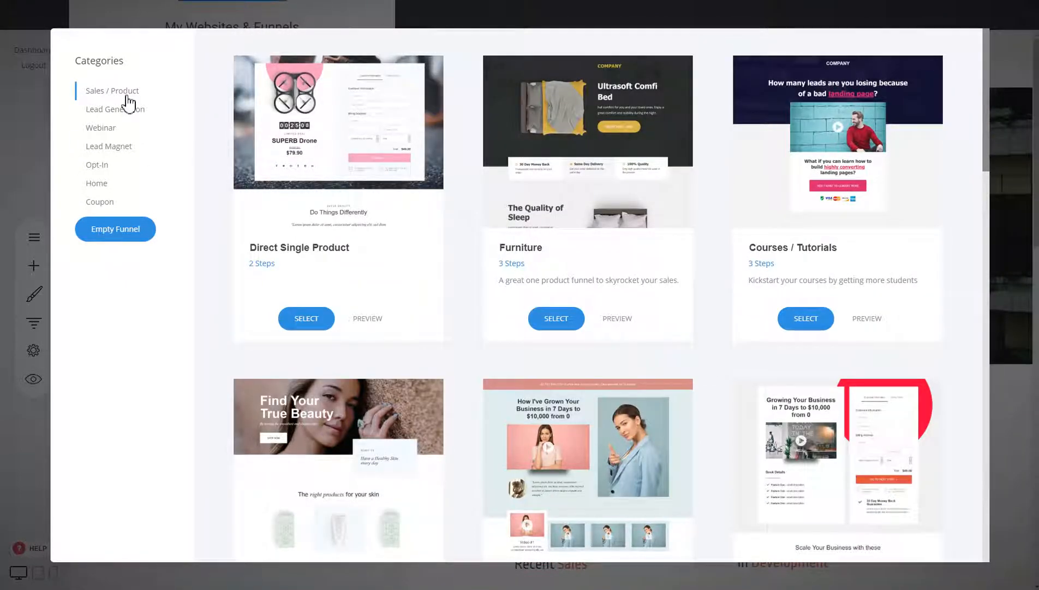
Step: Switch the template gallery to the Lead Generation category and browse its funnel templates
left_click(124, 110)
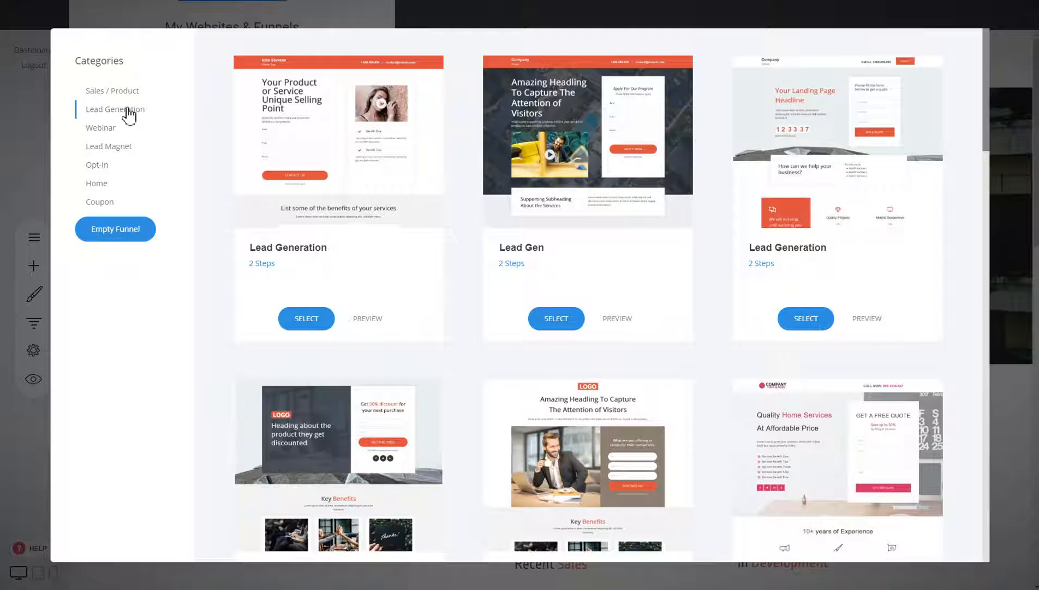
left_click(190, 130)
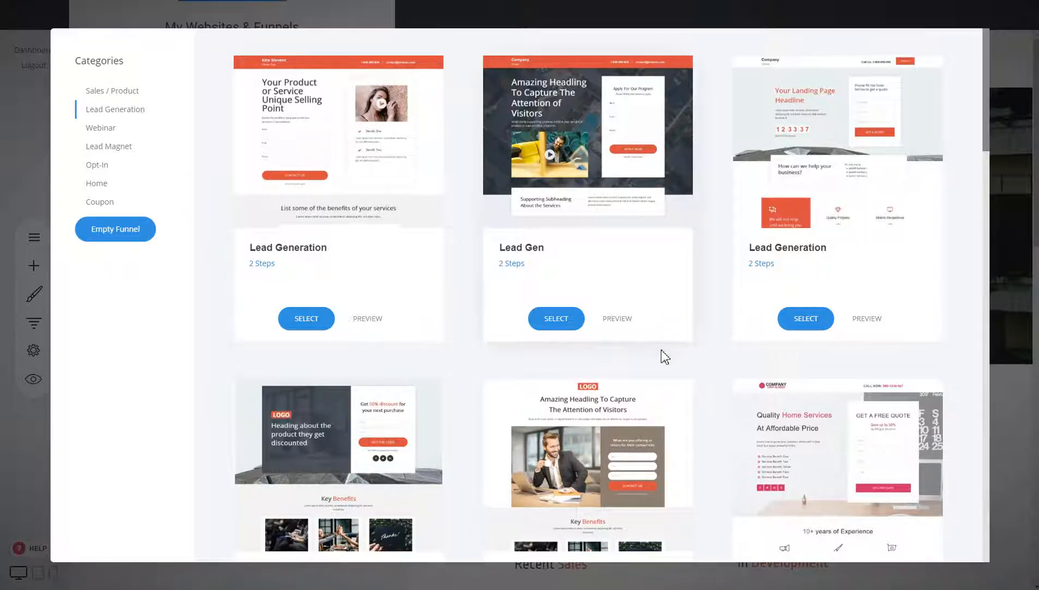
scroll(712, 314, "down", 5)
scroll(714, 317, "down", 10)
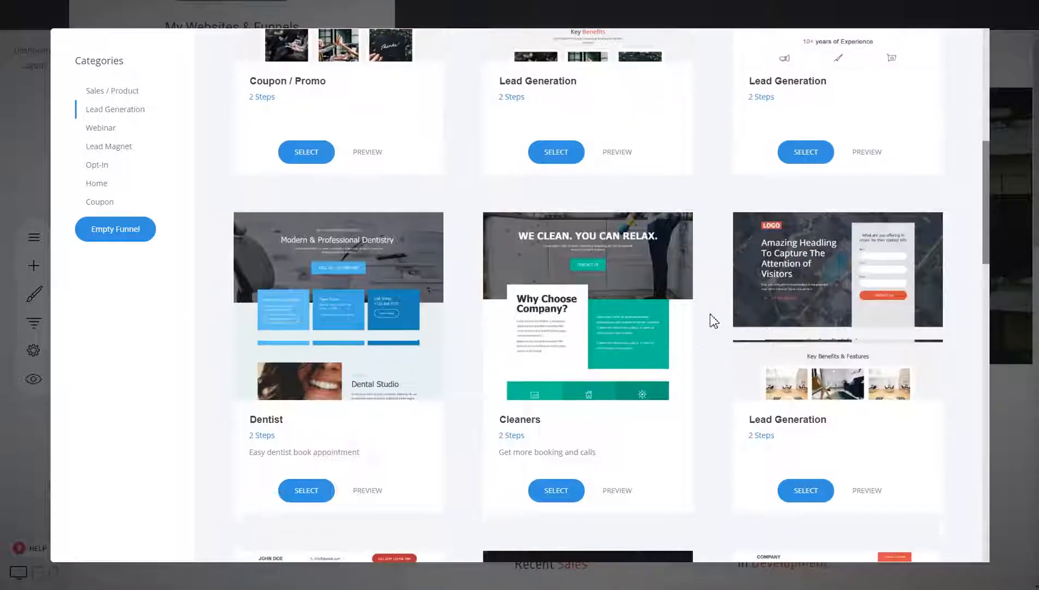
scroll(709, 317, "up", 10)
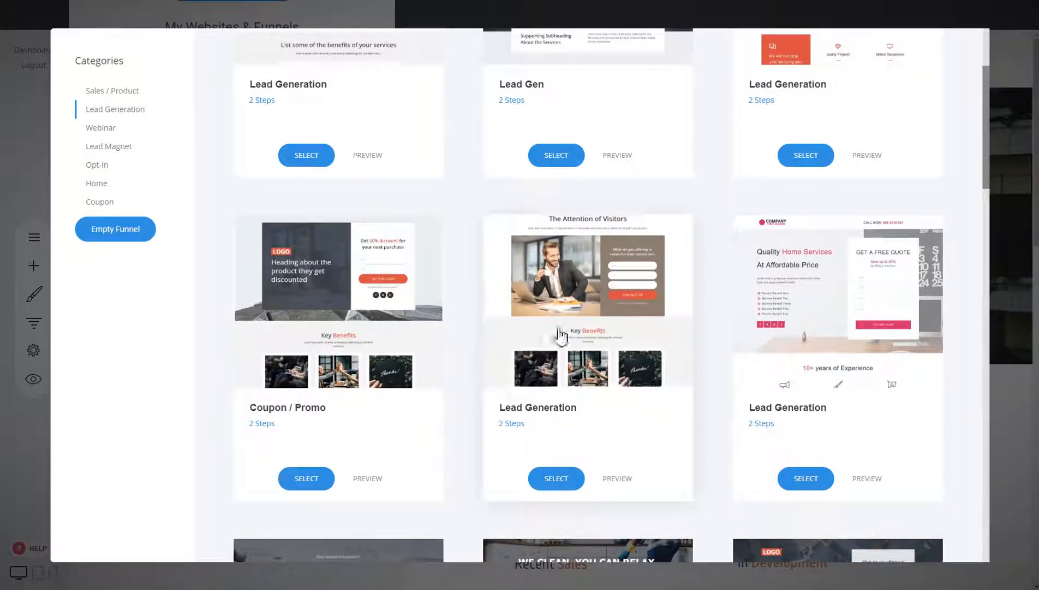
Step: Preview the Lead Generation template showing a businessman with a coffee cup, including its Step 2: Thank You page
left_click(618, 479)
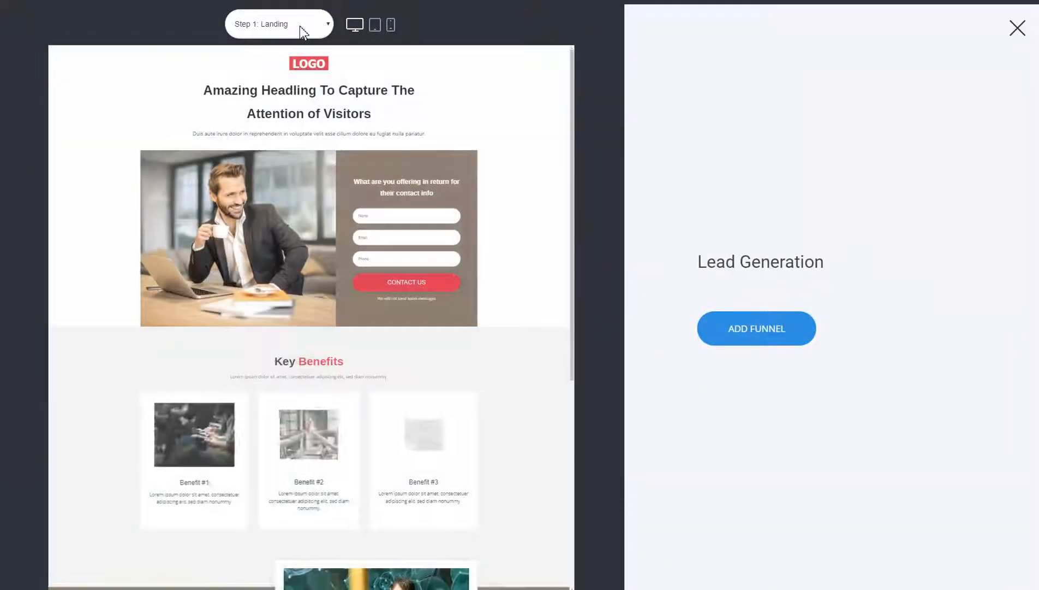
left_click(300, 24)
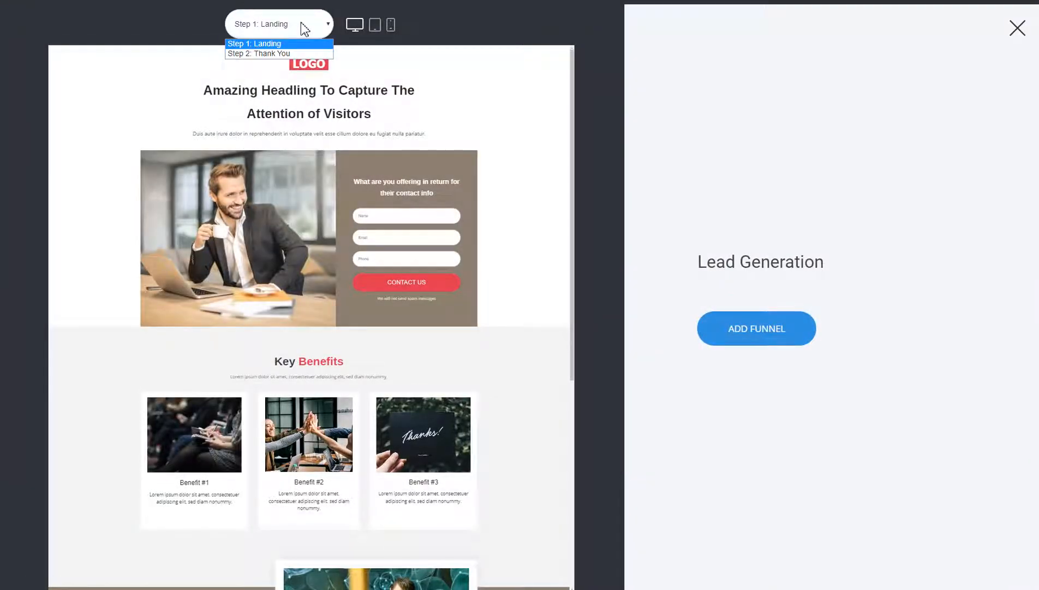
left_click(285, 52)
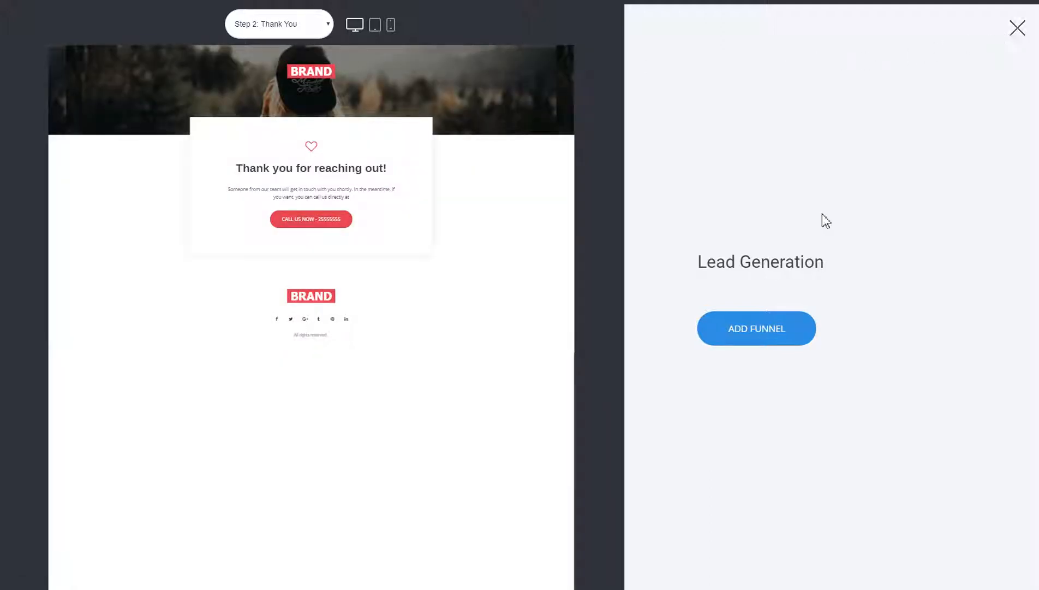
Step: Add the previewed template as a new funnel named "Lead Generation"
left_click(753, 342)
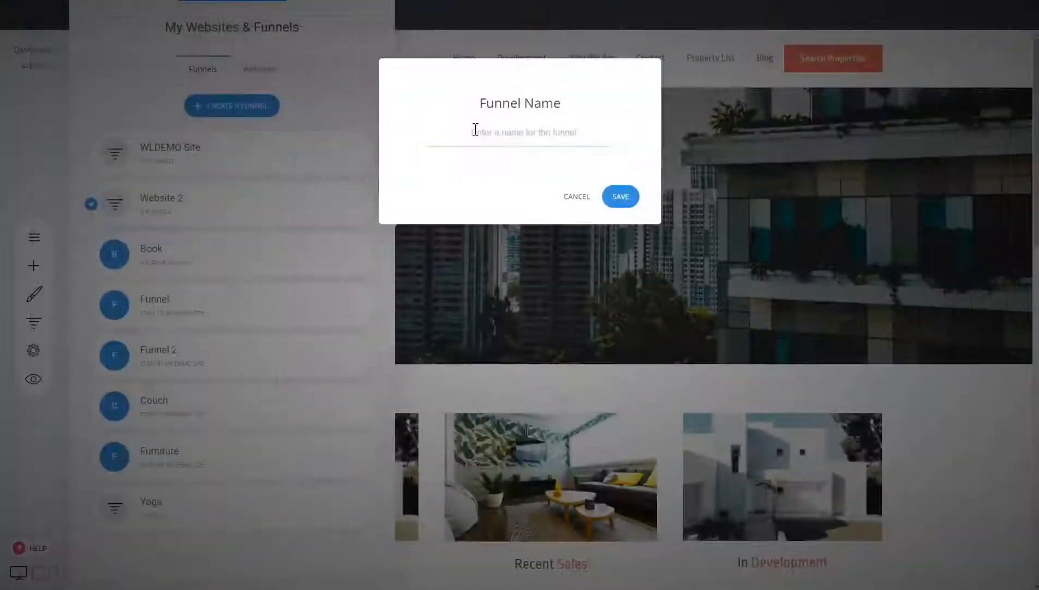
left_click(475, 130)
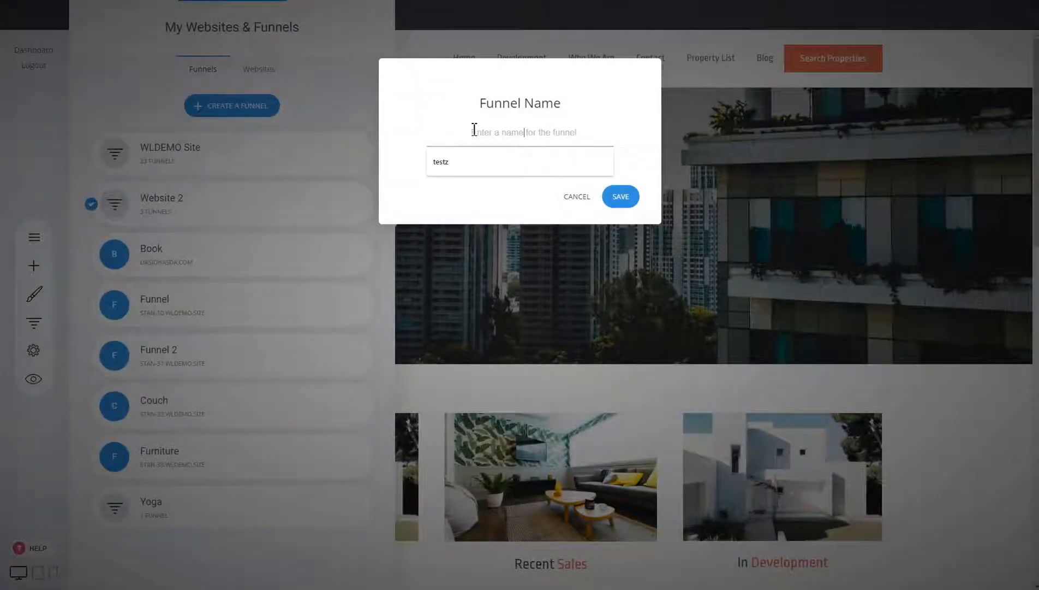
type("Lead Generation")
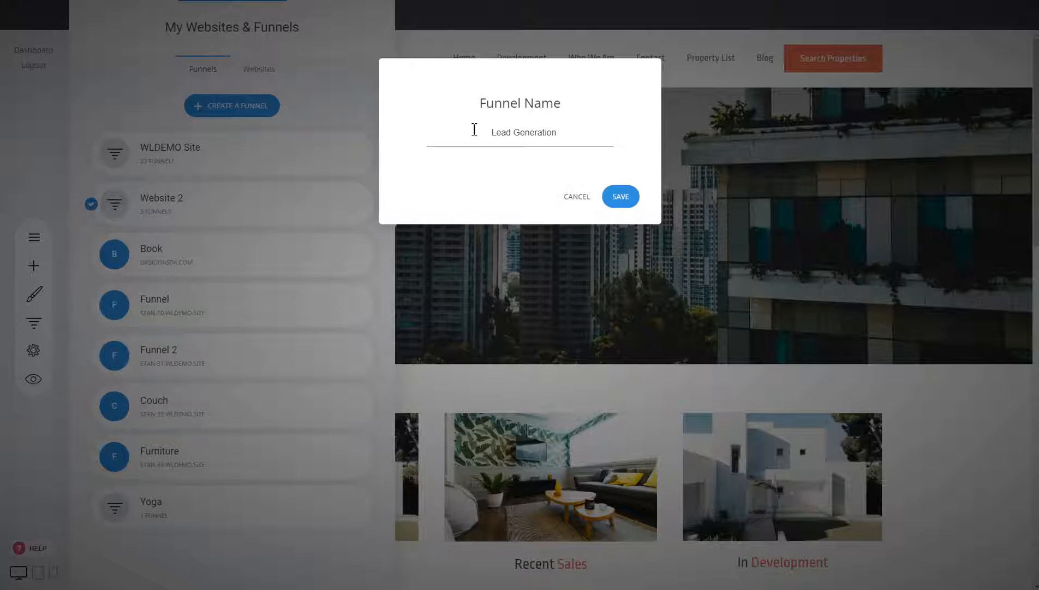
left_click(624, 201)
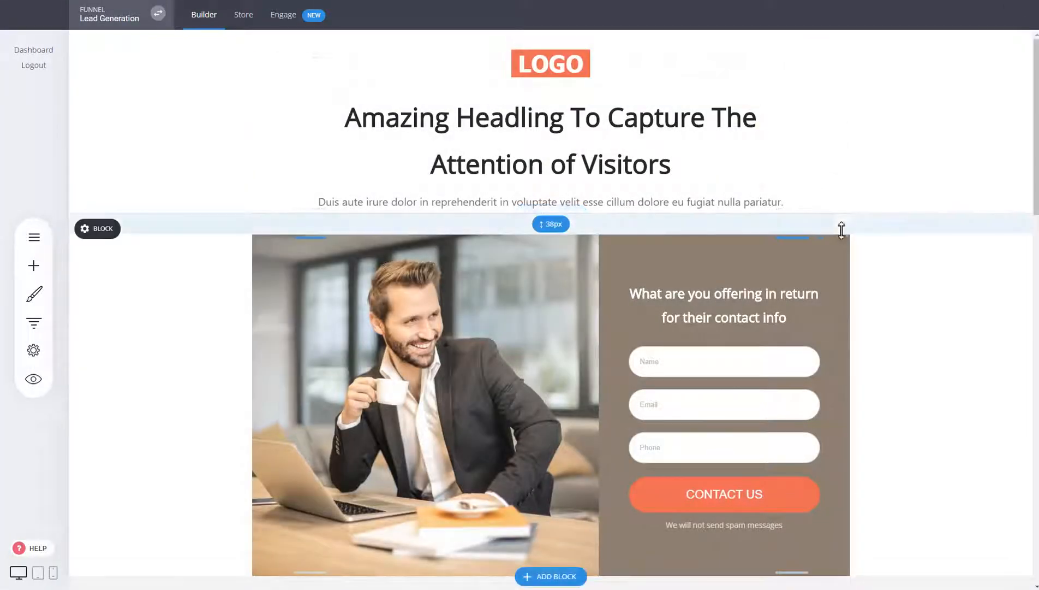
Step: Check the new Lead Generation funnel in the list of websites and funnels
left_click(139, 15)
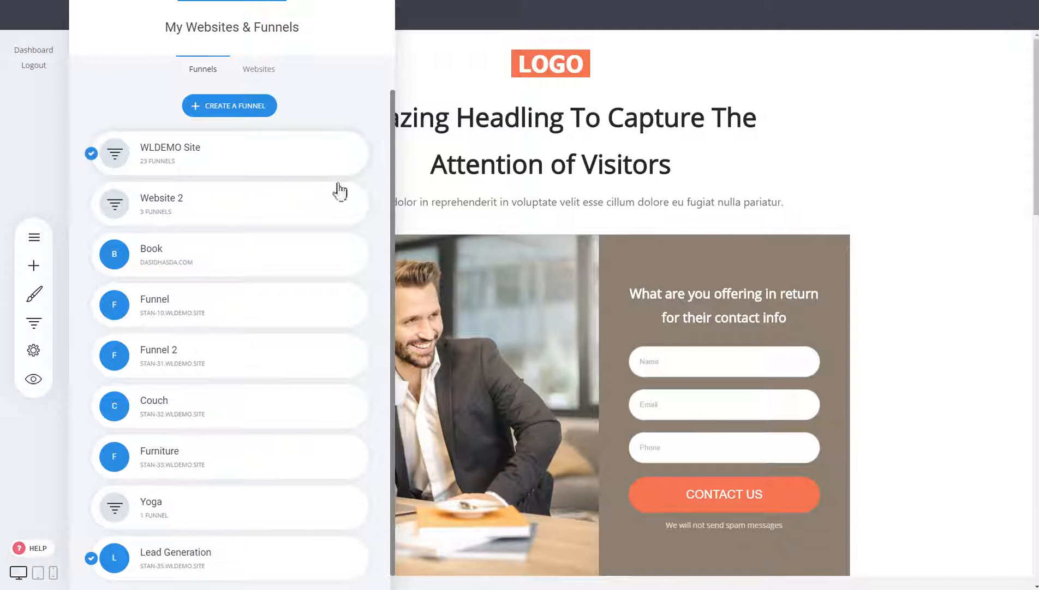
scroll(336, 186, "down", 1)
left_click(719, 206)
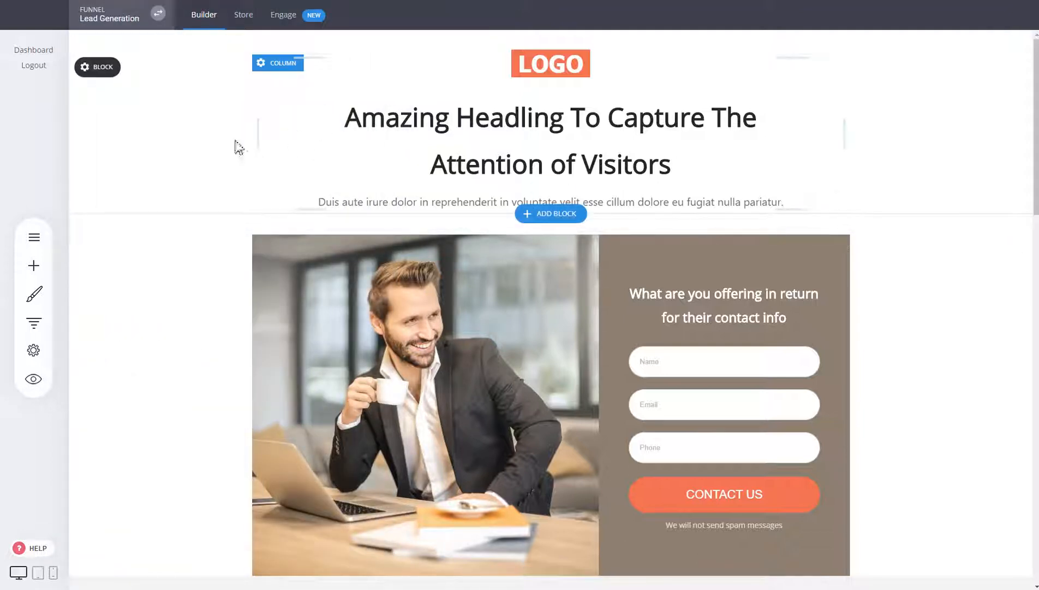
Step: Move the Lead Generation funnel to Website 2 within this project and confirm the move
left_click(26, 323)
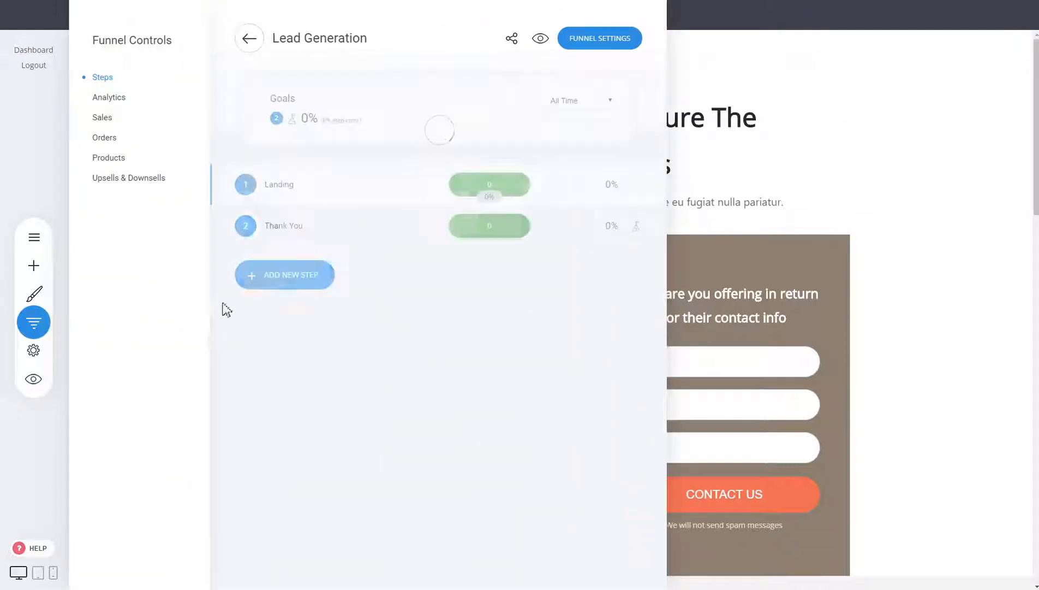
left_click(251, 39)
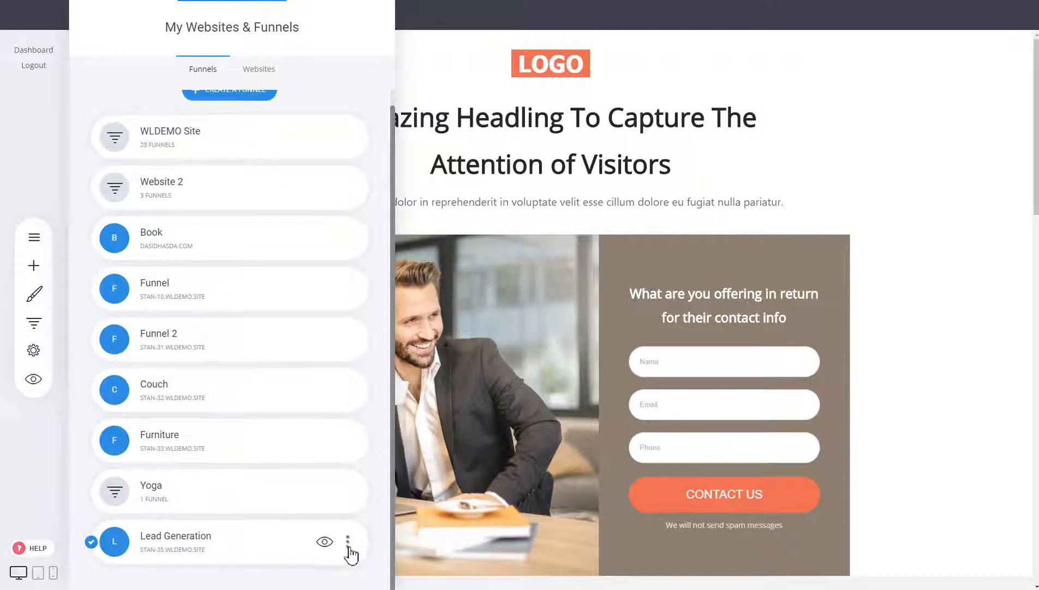
left_click(348, 542)
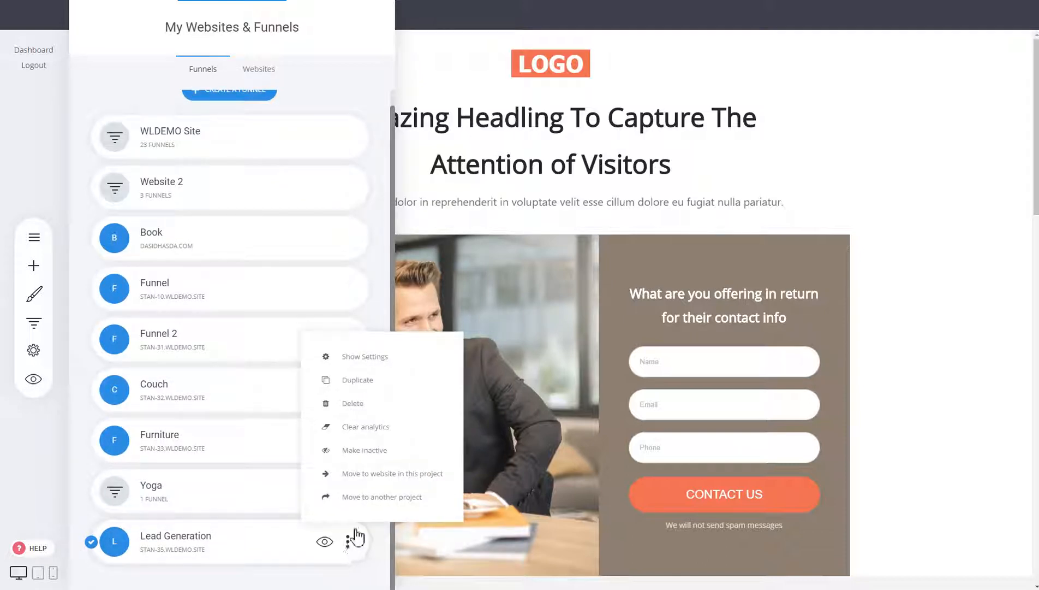
left_click(377, 479)
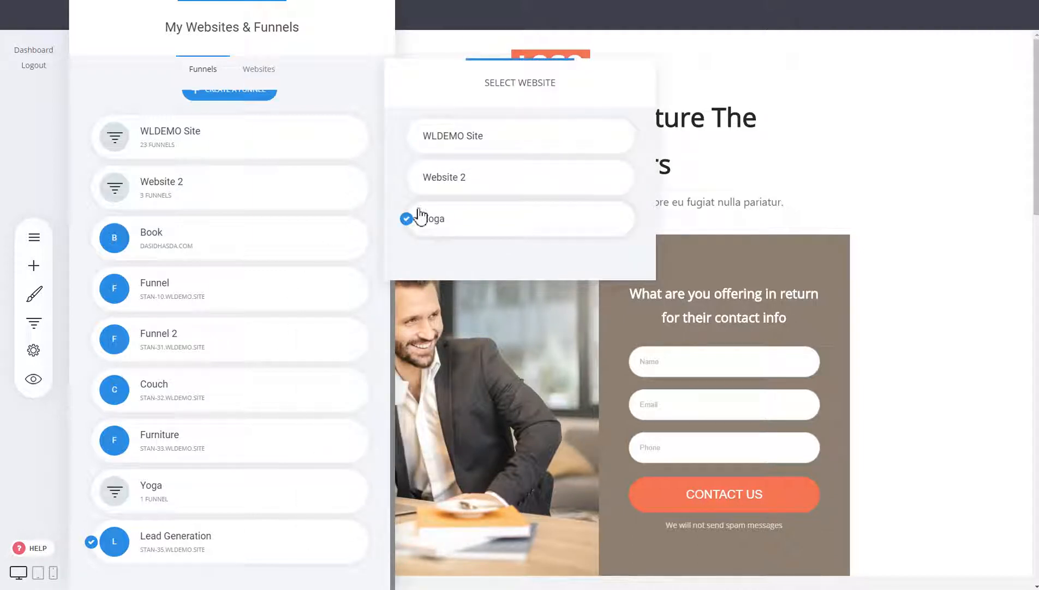
left_click(461, 188)
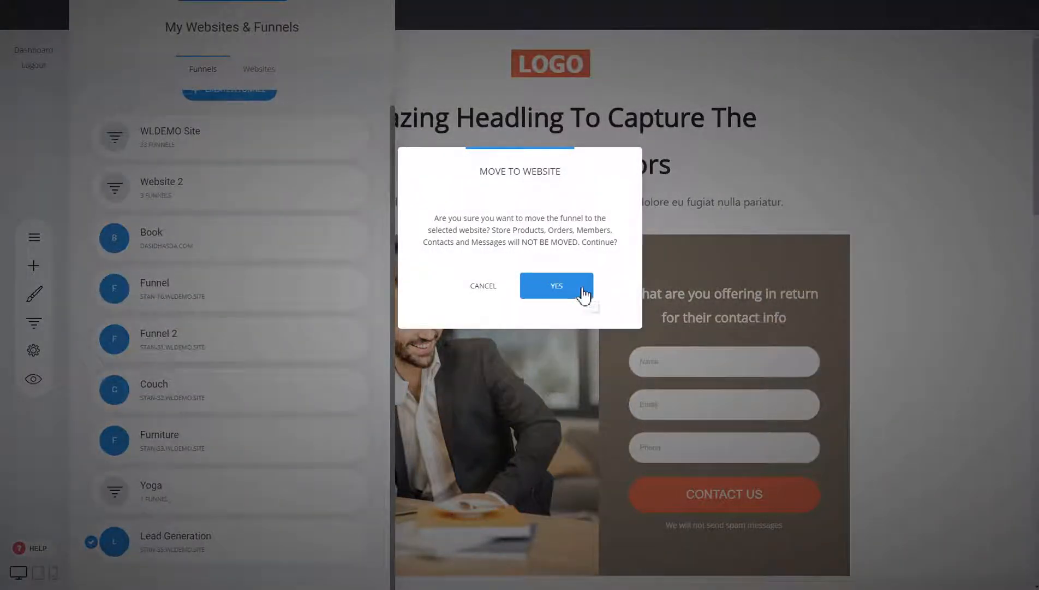
left_click(582, 289)
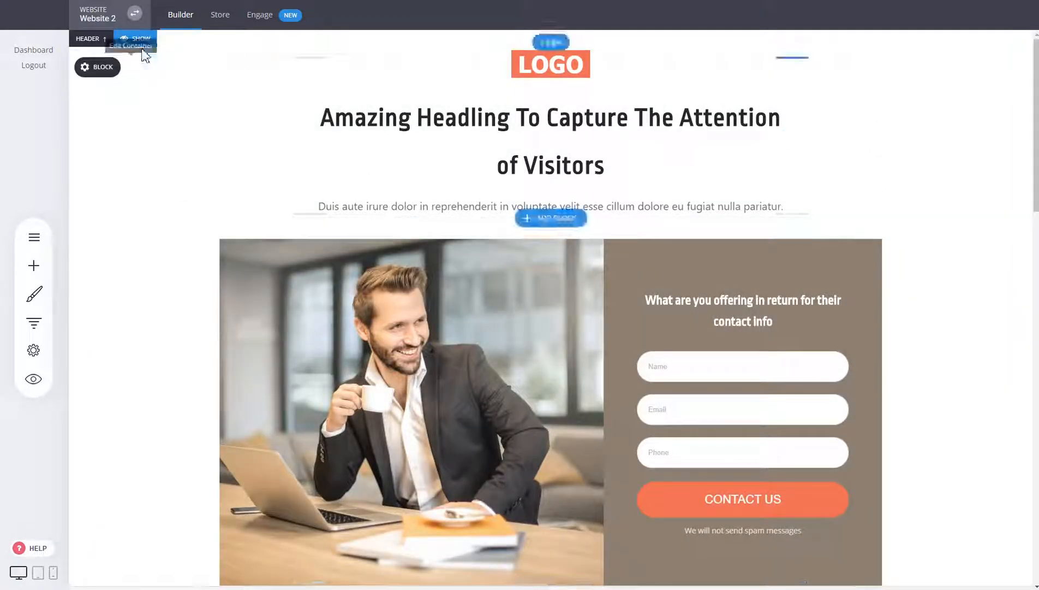
Step: Show the website's header on the funnel's landing page and hide it again
left_click(141, 40)
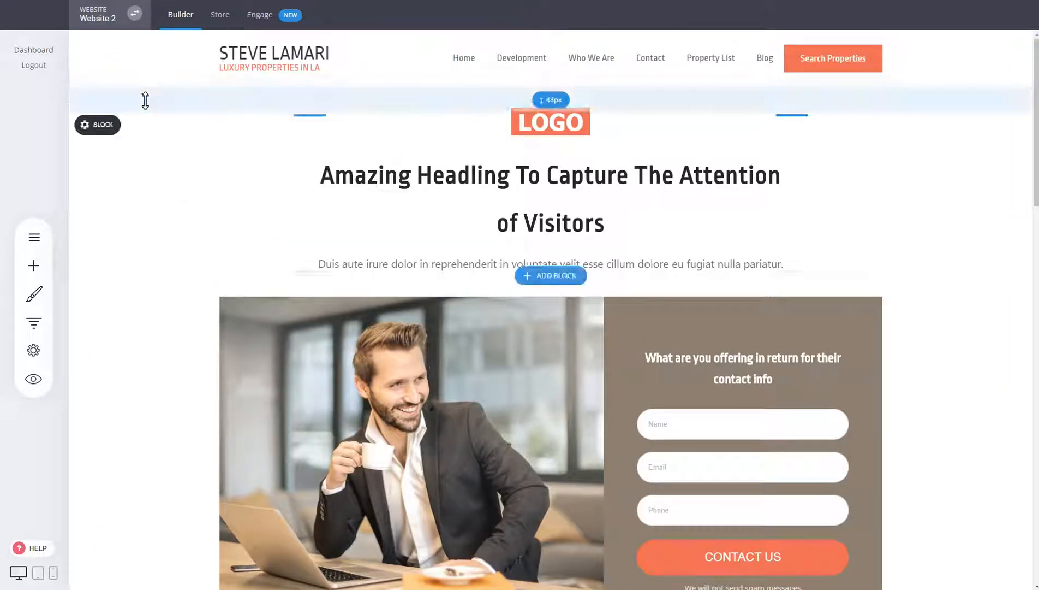
left_click(138, 97)
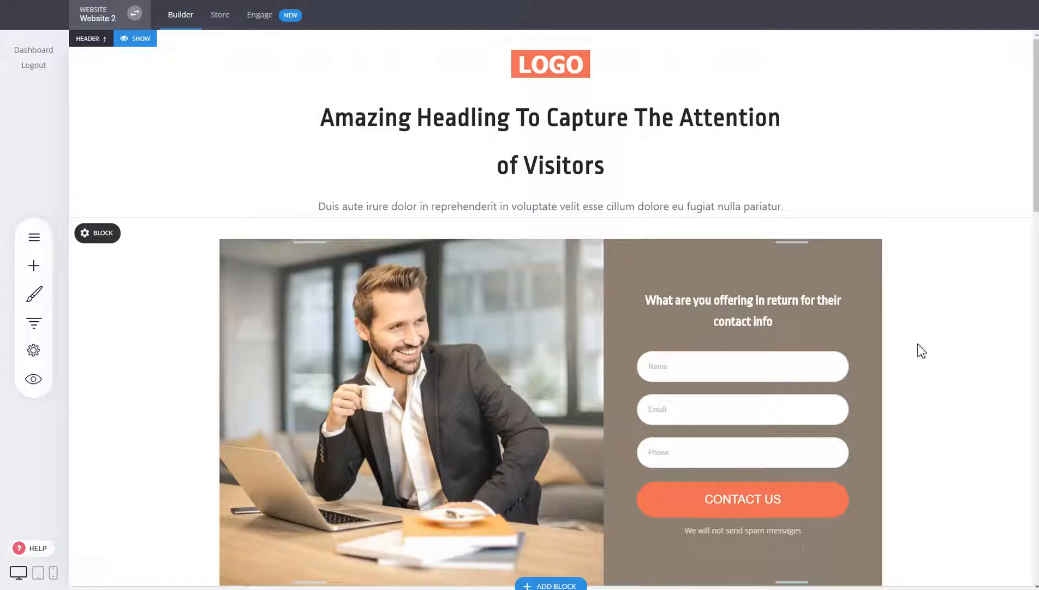
Step: Review the steps of the moved Lead Generation funnel and the lower sections of its landing page
left_click(36, 324)
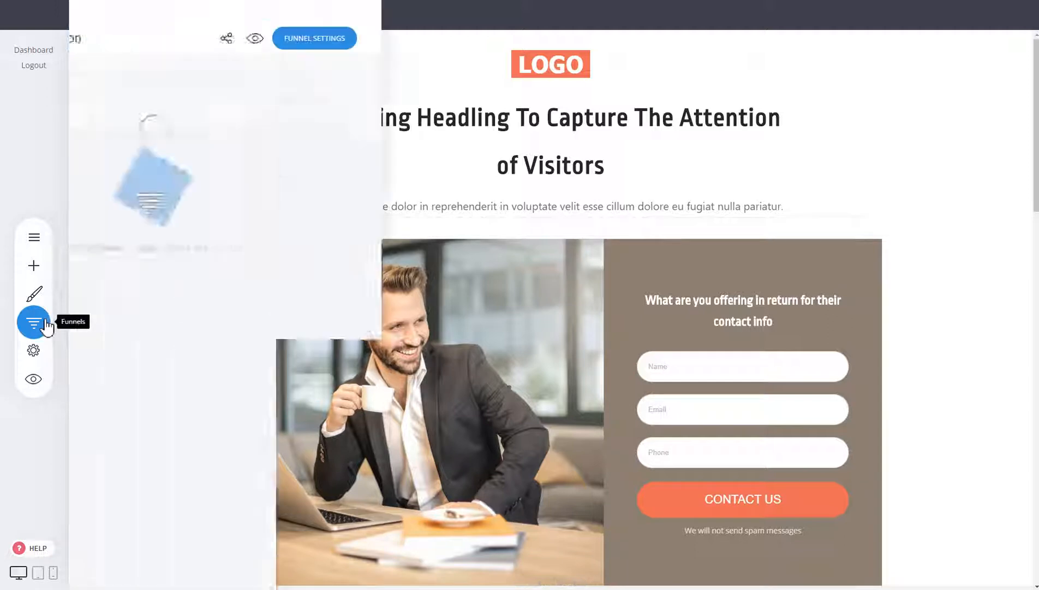
mouse_move(367, 174)
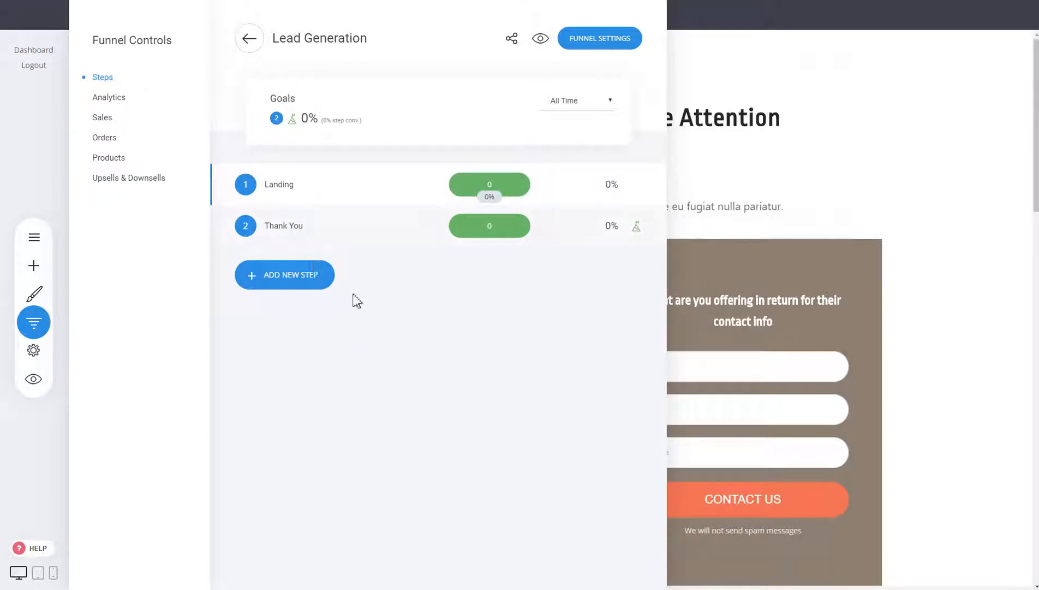
left_click(697, 303)
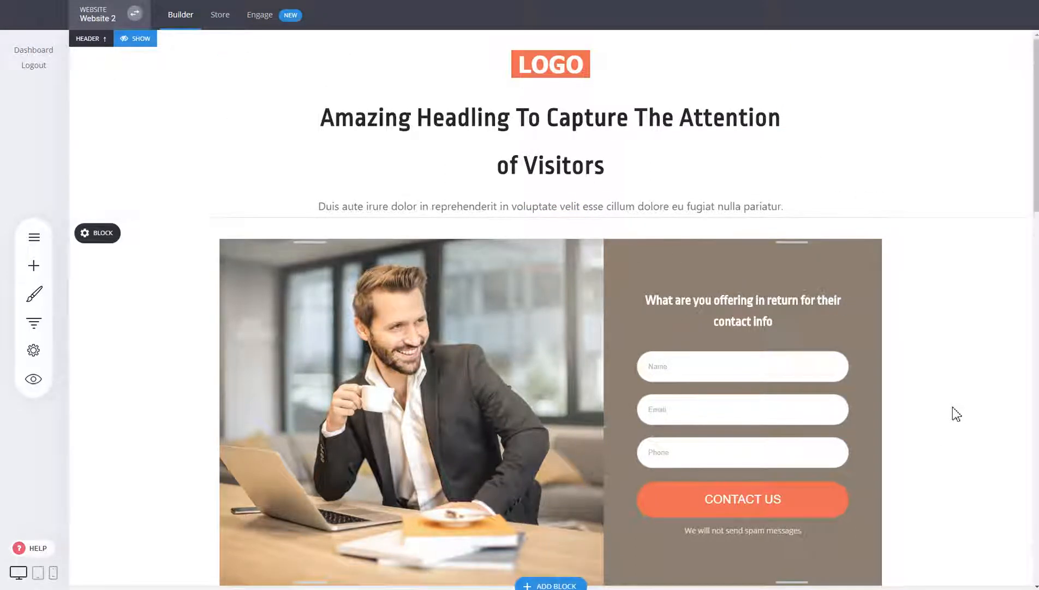
scroll(953, 410, "down", 5)
scroll(916, 293, "down", 5)
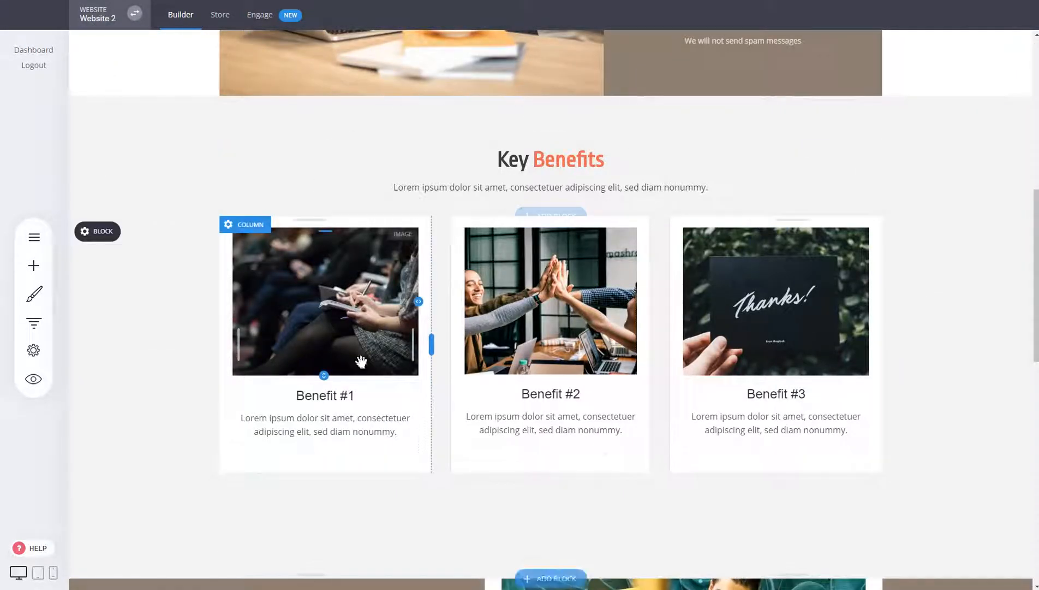
Step: Look through the remaining sections of the landing page and open the Lead Generation funnel's Thank You page
scroll(694, 407, "down", 4)
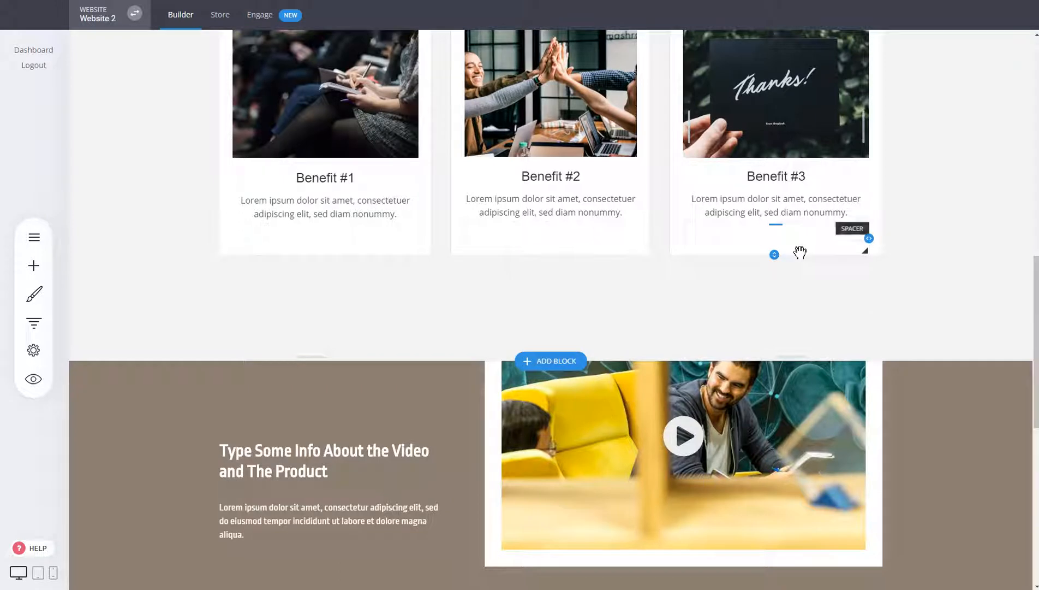
scroll(870, 343, "down", 5)
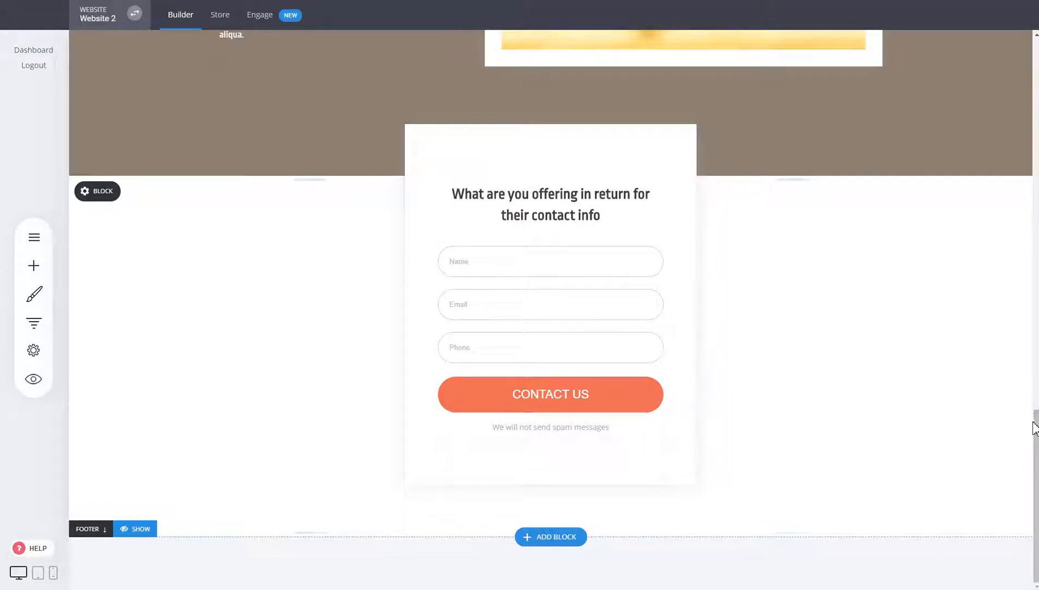
left_click_drag(1036, 419, 1037, 60)
scroll(508, 328, "up", 1)
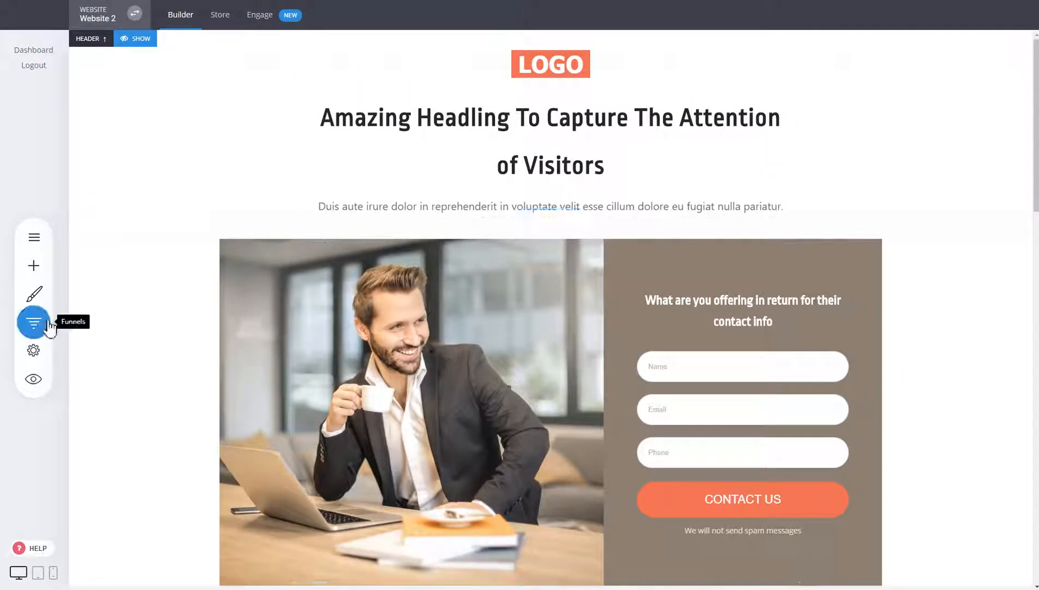
left_click(33, 323)
left_click(293, 230)
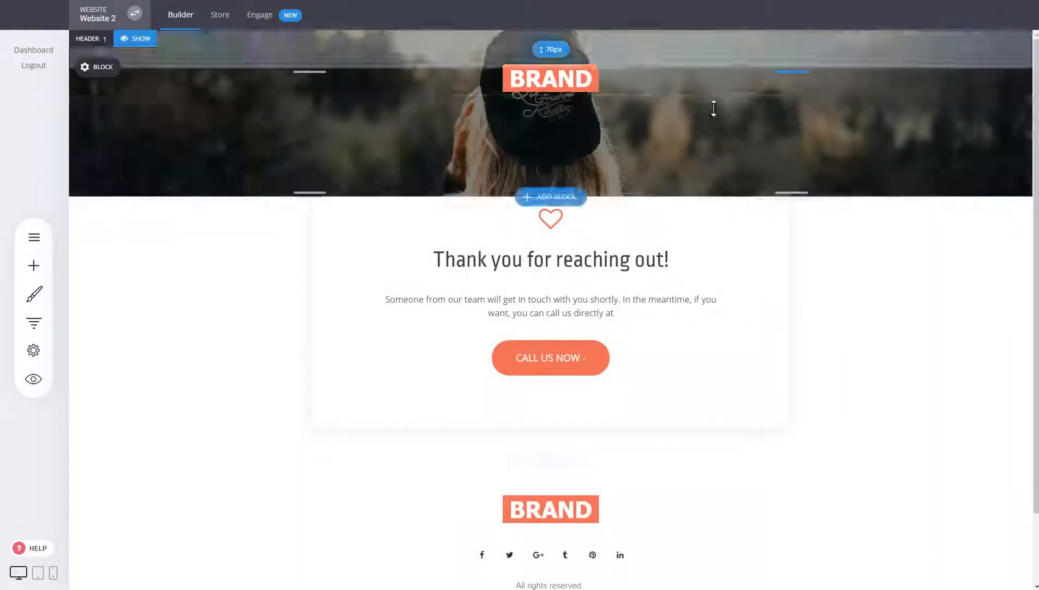
Step: Preview the live Lead Generation funnel, look over its landing page and close the preview
left_click(32, 323)
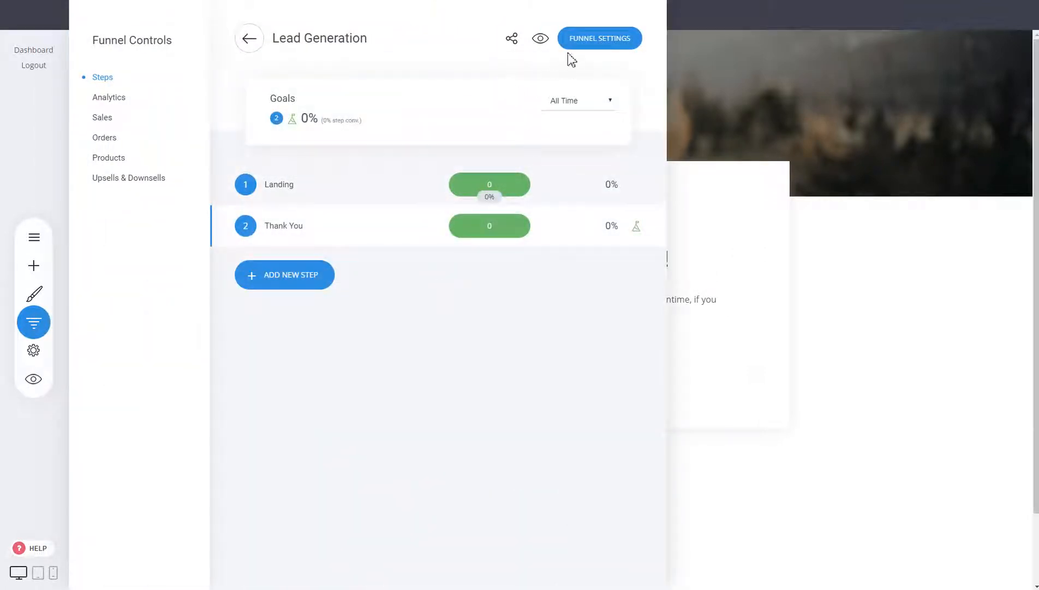
left_click(540, 38)
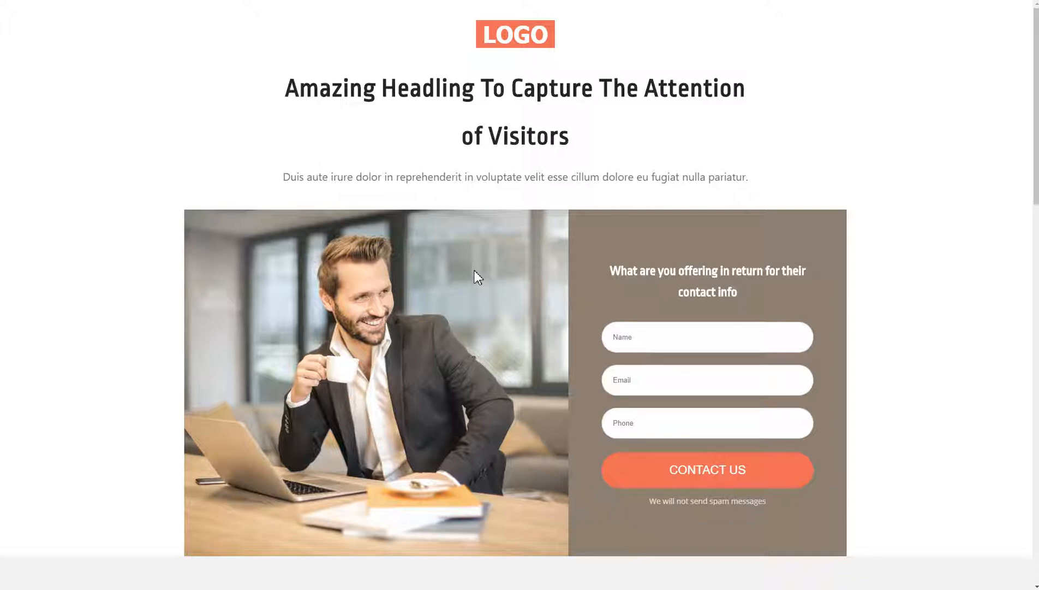
scroll(473, 270, "down", 2)
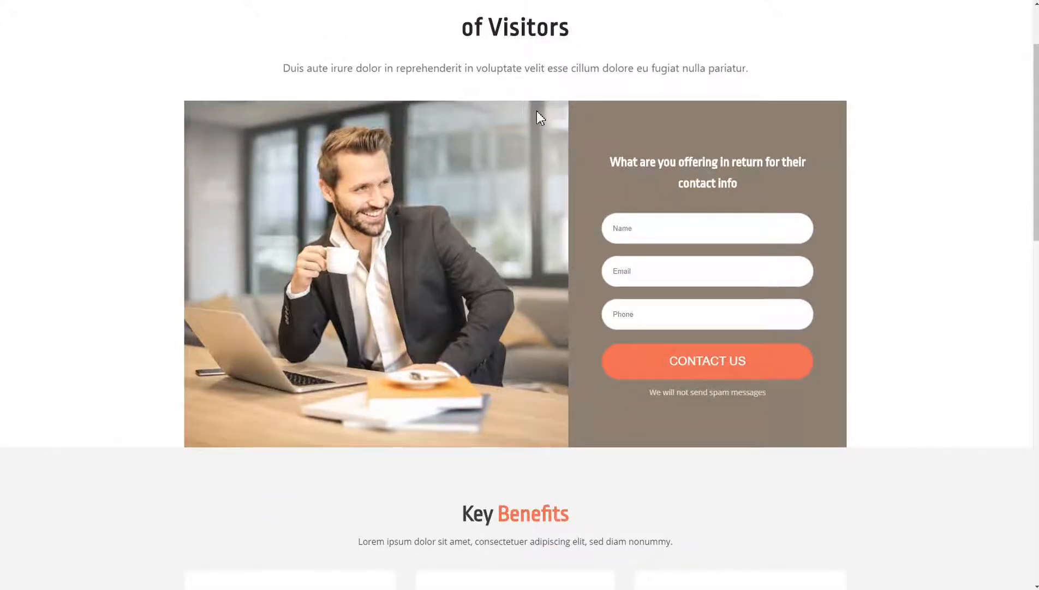
scroll(537, 111, "up", 2)
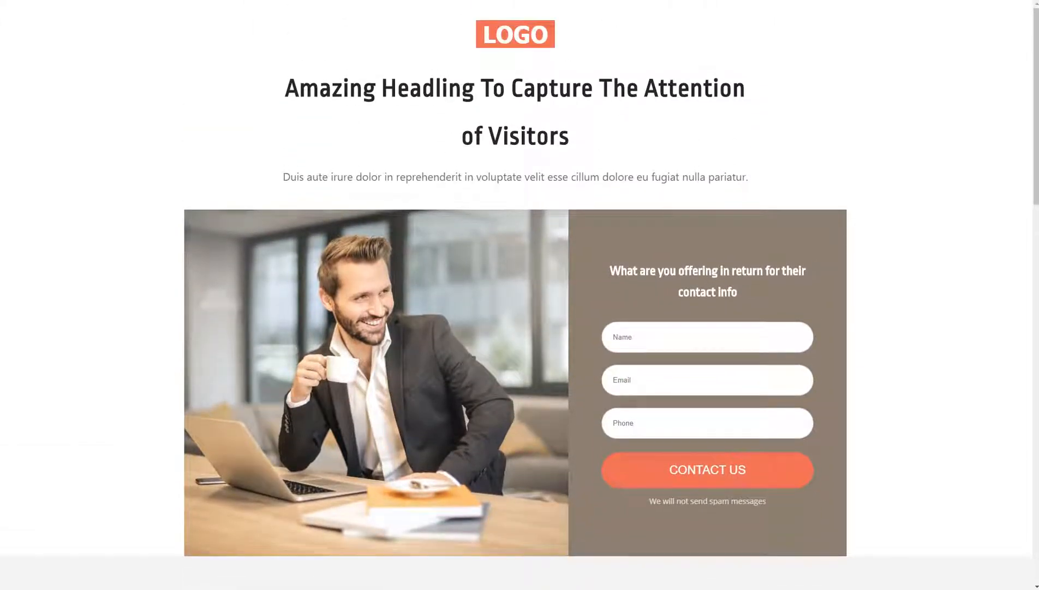
key("ctrl+w")
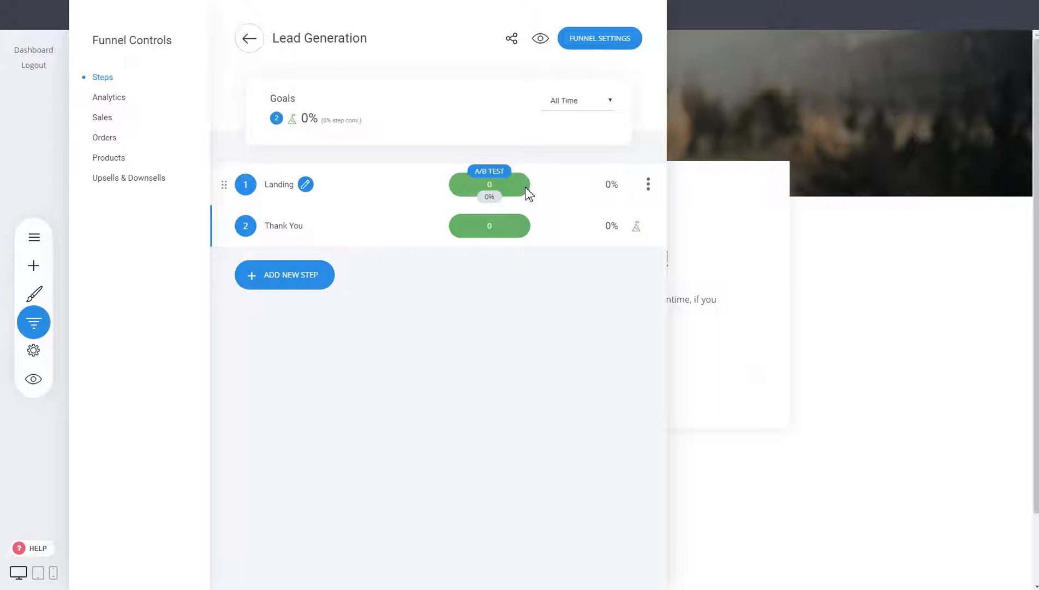
Step: Add an A/B test to the Landing step by duplicating its page, and open variant A in the builder
left_click(496, 174)
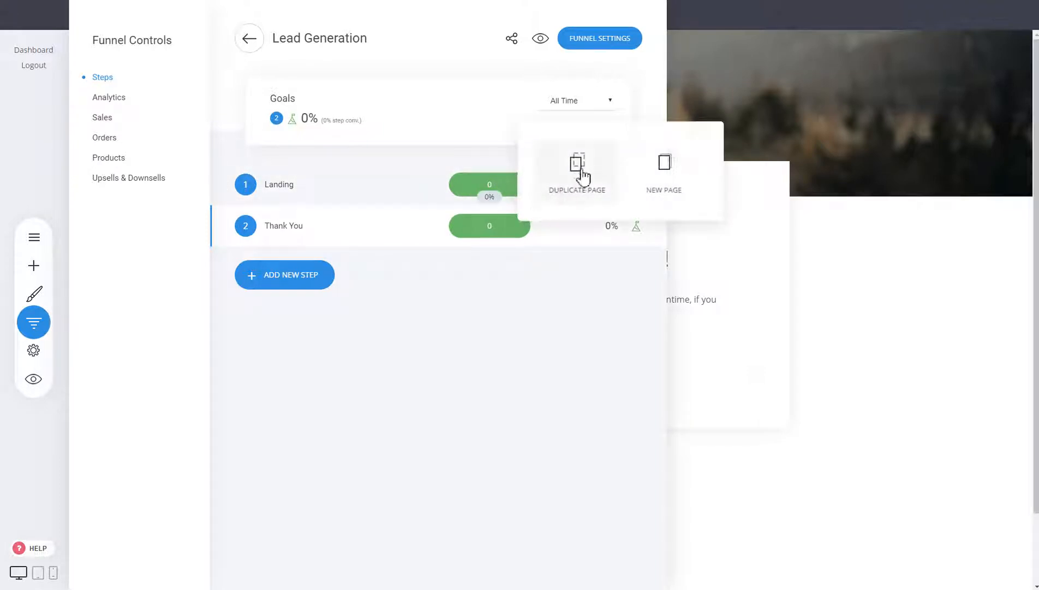
left_click(582, 174)
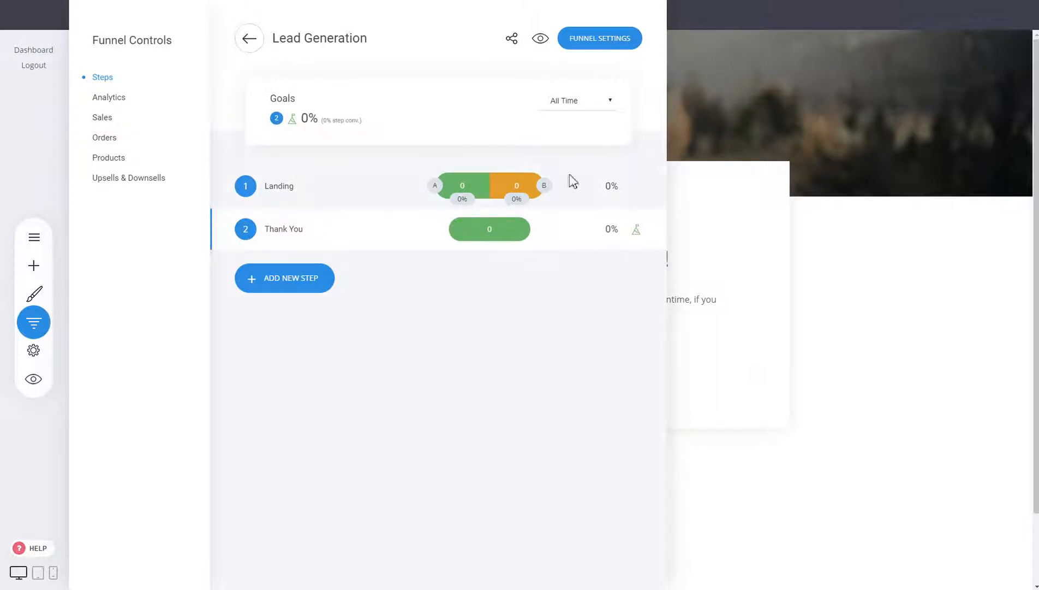
left_click(440, 192)
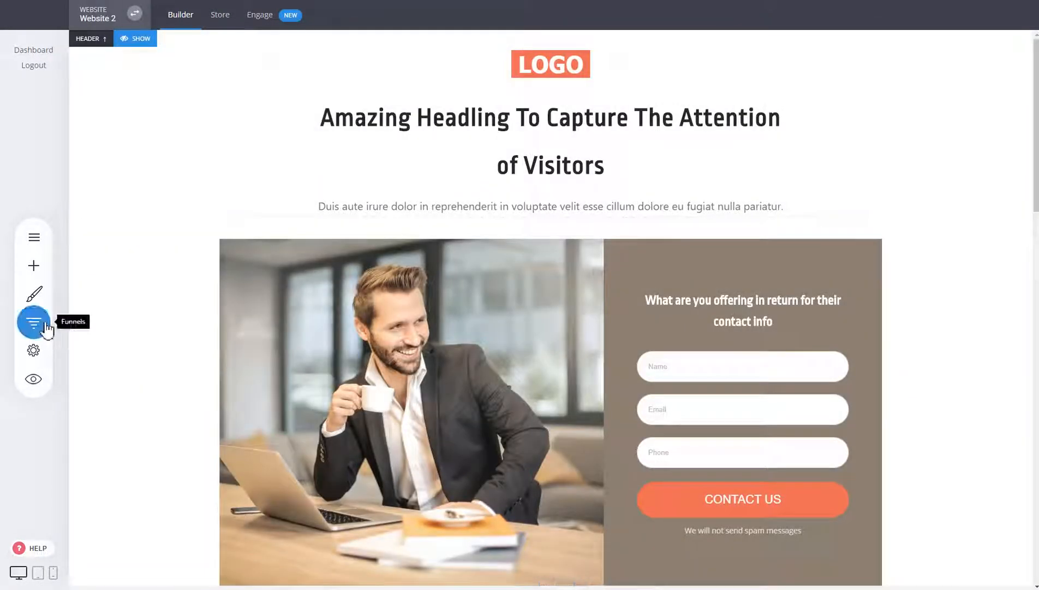
Step: Look at the funnel controls and examine the upper sections of the Landing step's variant A page
left_click(34, 323)
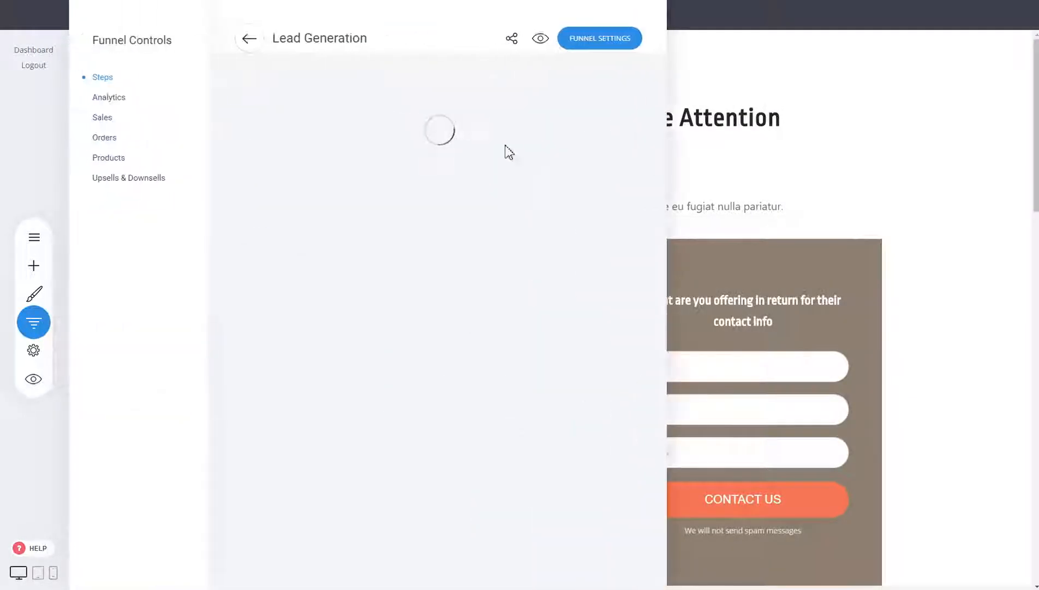
left_click(719, 168)
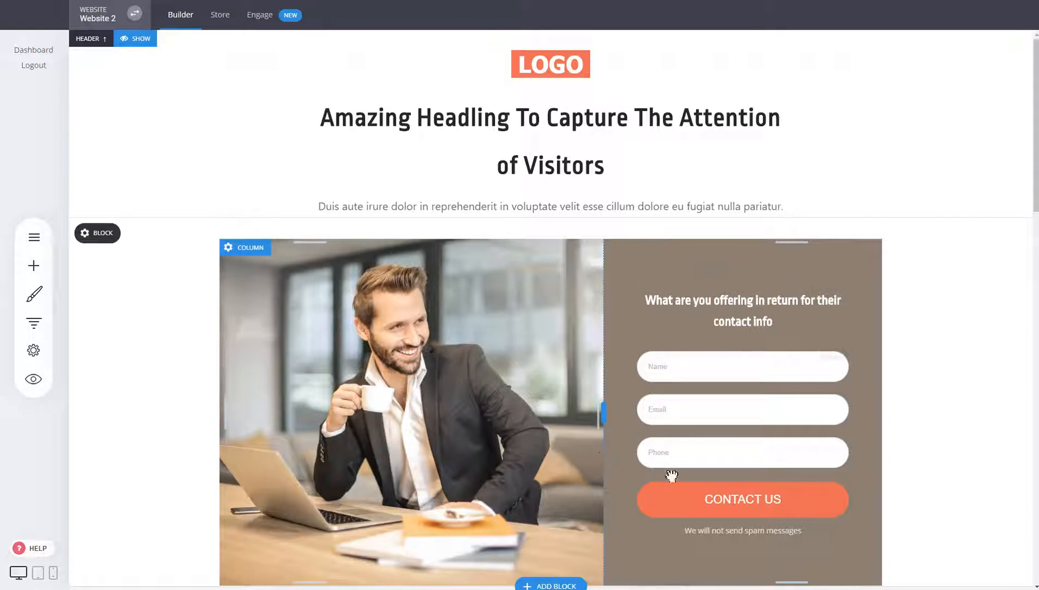
scroll(819, 349, "down", 6)
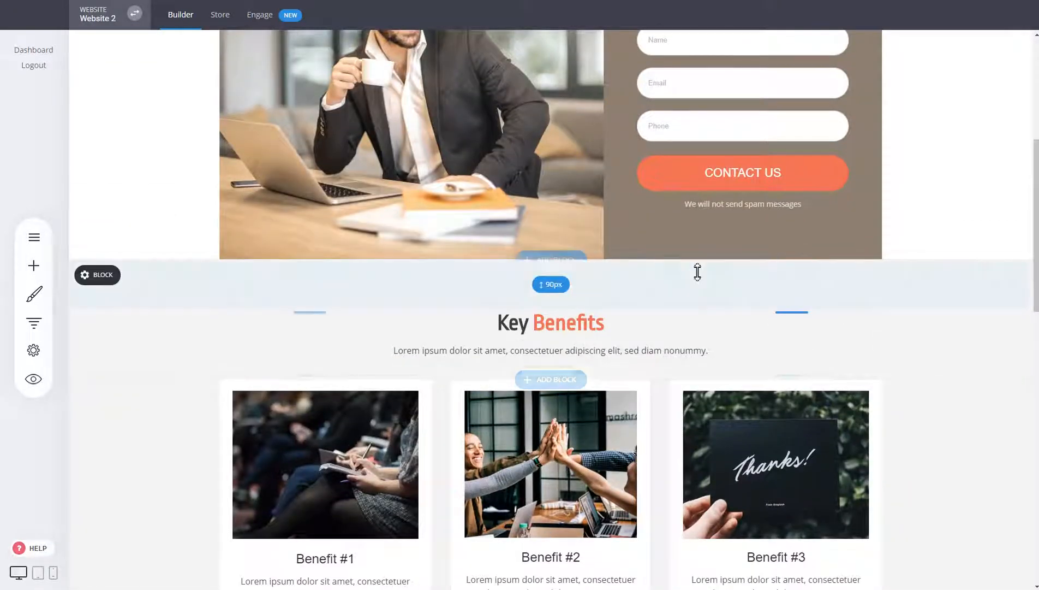
scroll(696, 271, "up", 6)
Step: Review the Lead Generation funnel's analytics and sales statistics
left_click(34, 322)
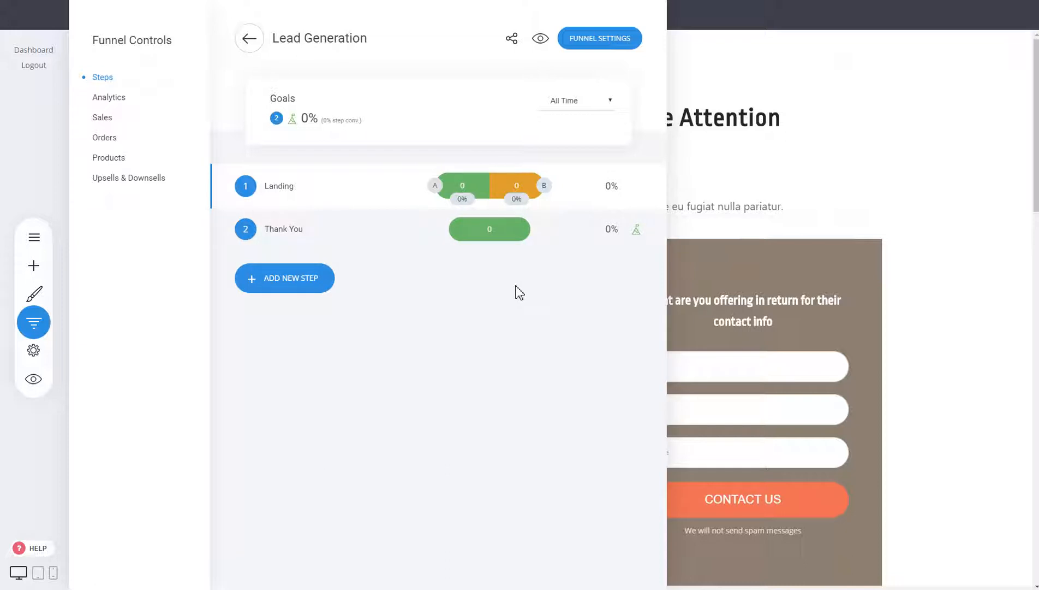
left_click(104, 98)
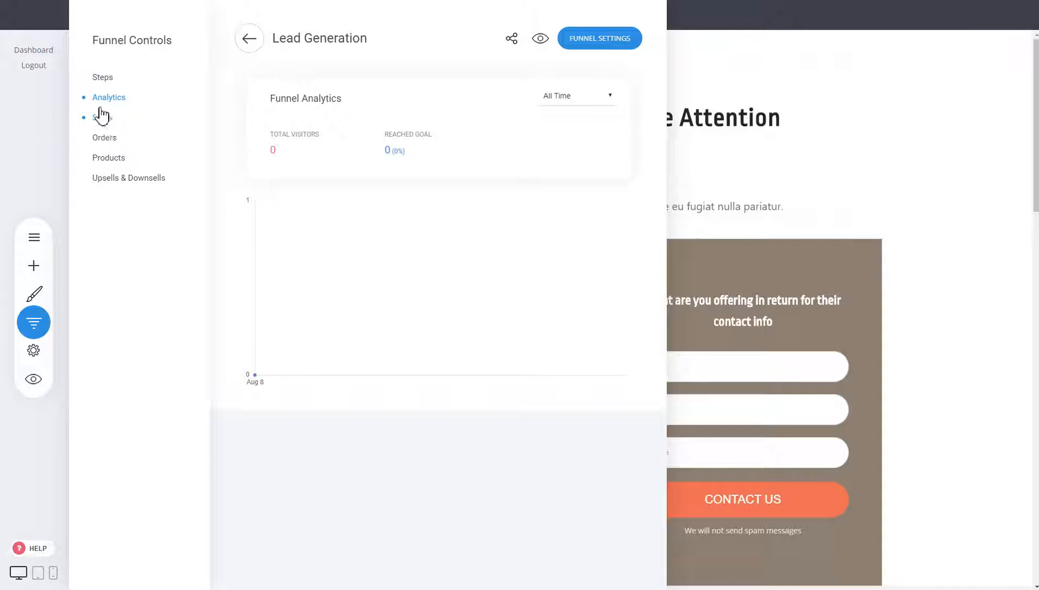
left_click(107, 124)
left_click(106, 138)
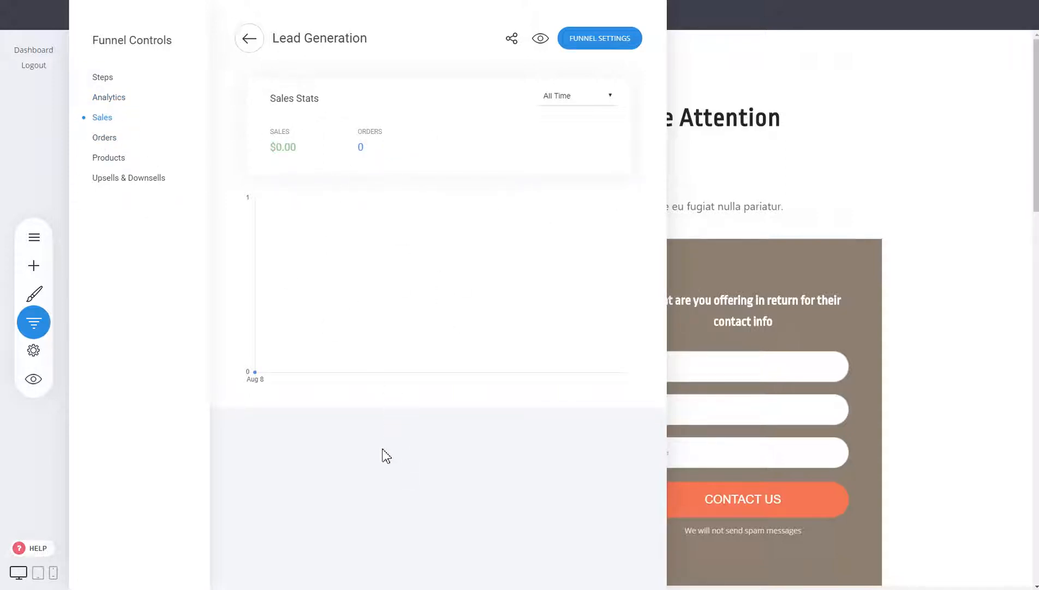
Step: Create a new funnel in Website 2 from the Furniture template and name it Sales Funnel
left_click(251, 48)
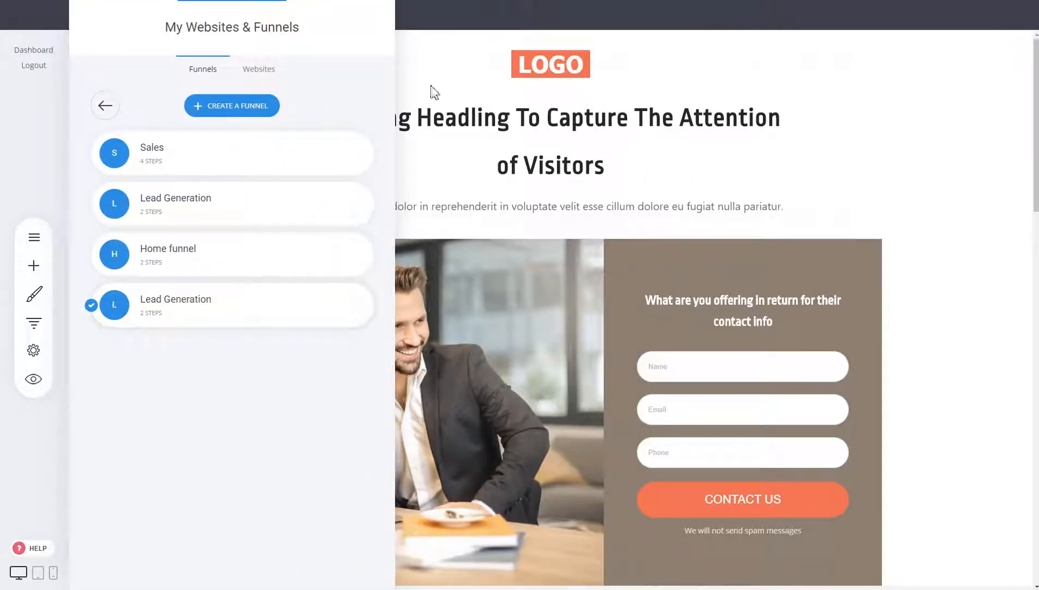
left_click(240, 105)
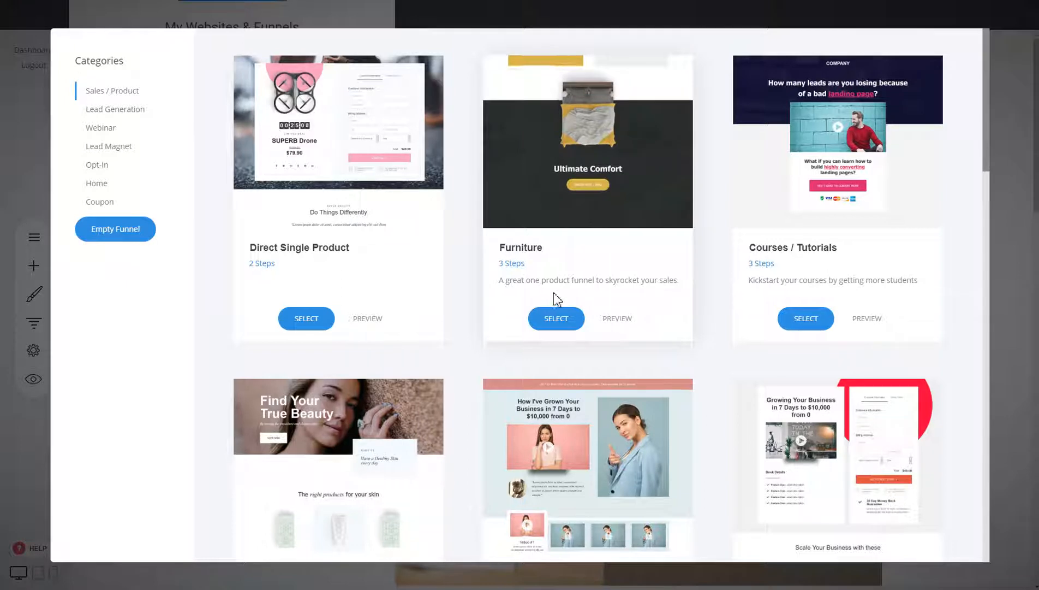
left_click(556, 319)
left_click(504, 139)
type("Sa")
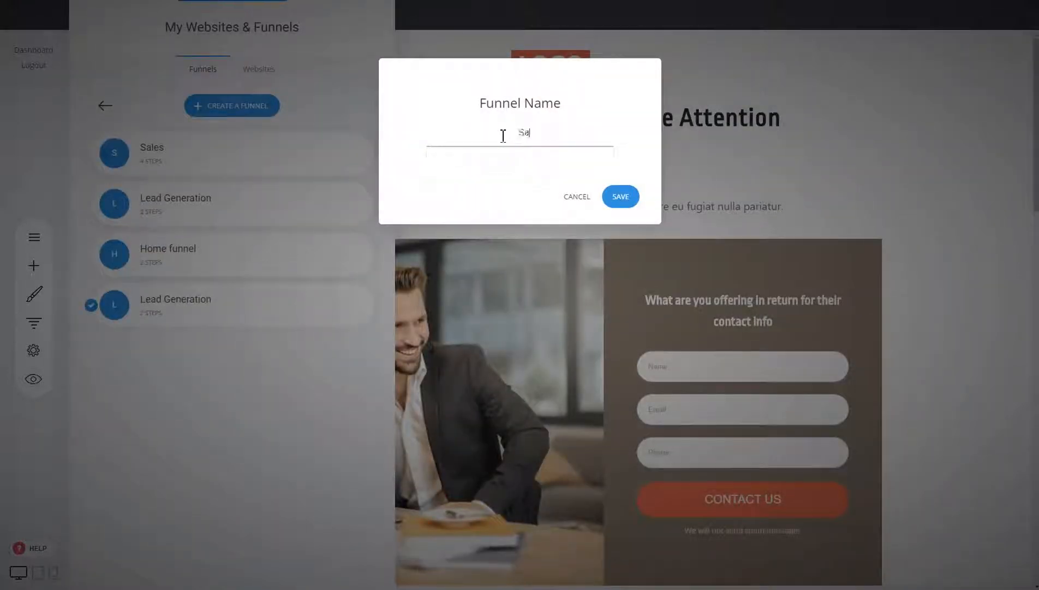
type("les Funnel")
left_click(619, 195)
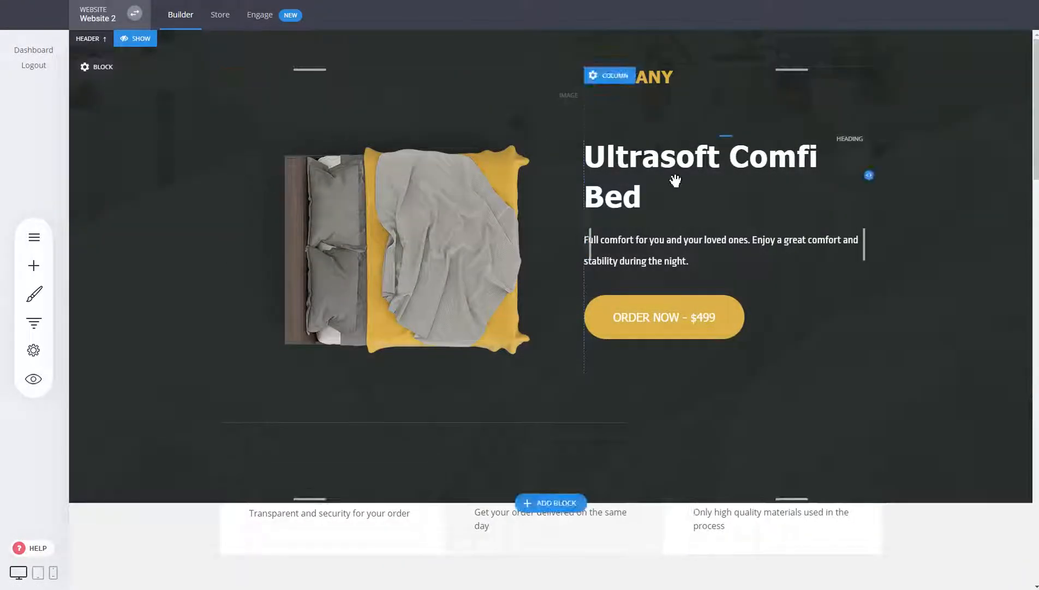
Step: Look through the whole landing page of the new Sales Funnel and return to its start
scroll(599, 264, "down", 8)
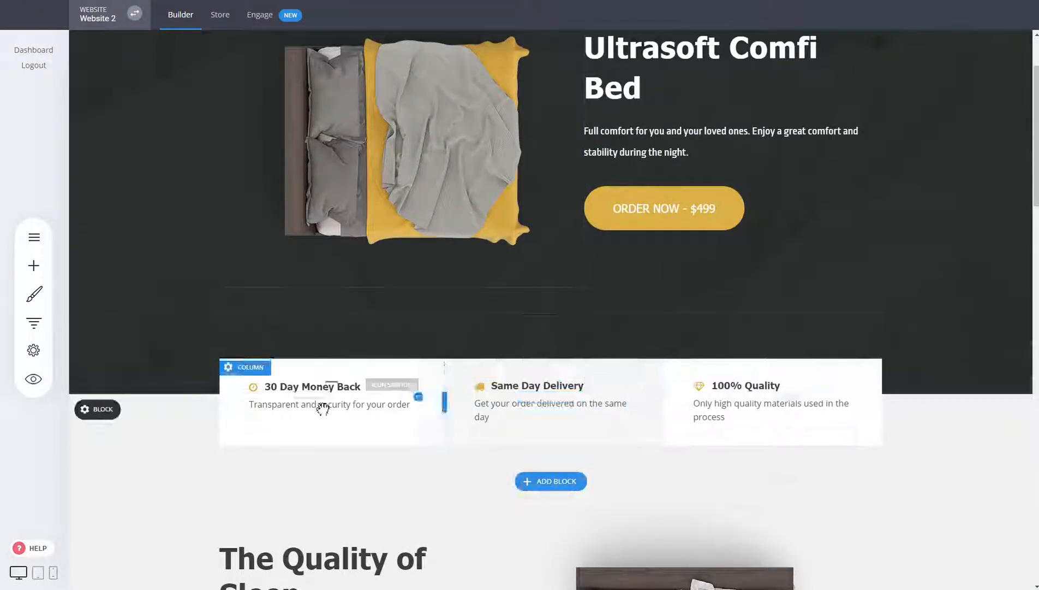
scroll(805, 304, "down", 10)
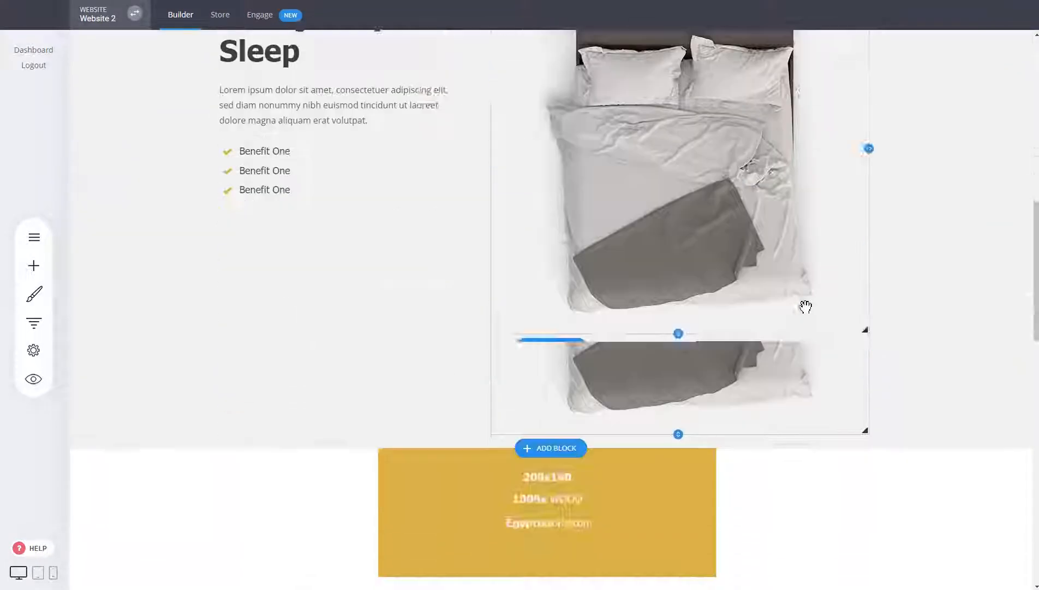
scroll(966, 319, "down", 13)
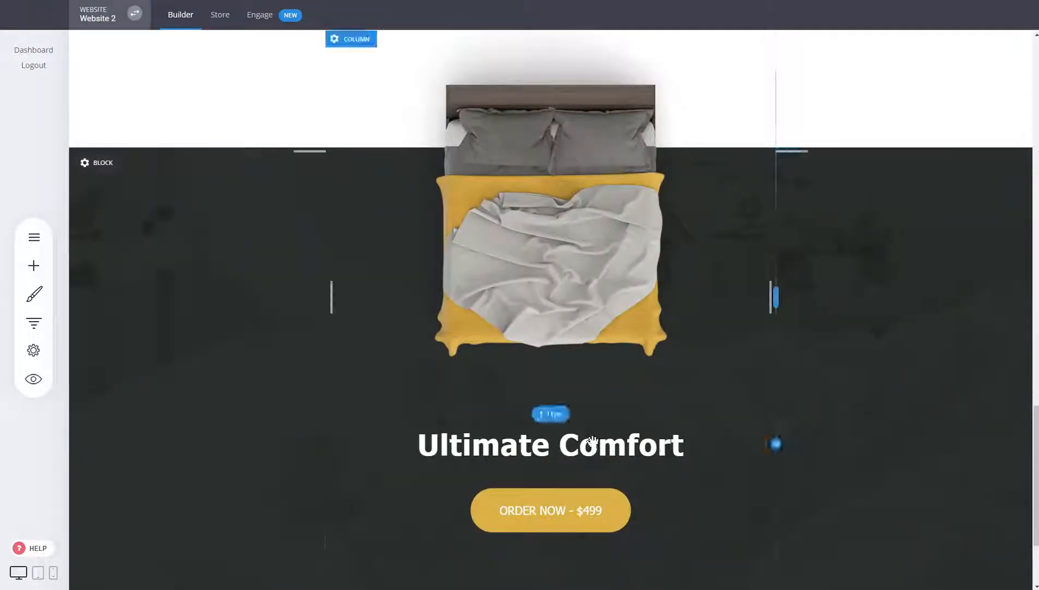
scroll(614, 376, "up", 9)
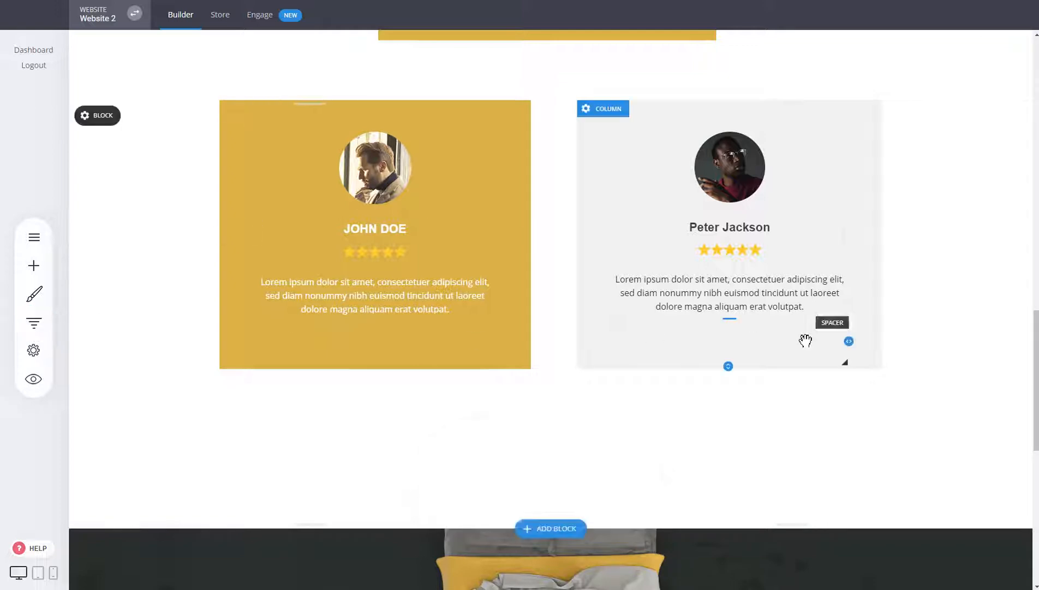
scroll(805, 338, "up", 18)
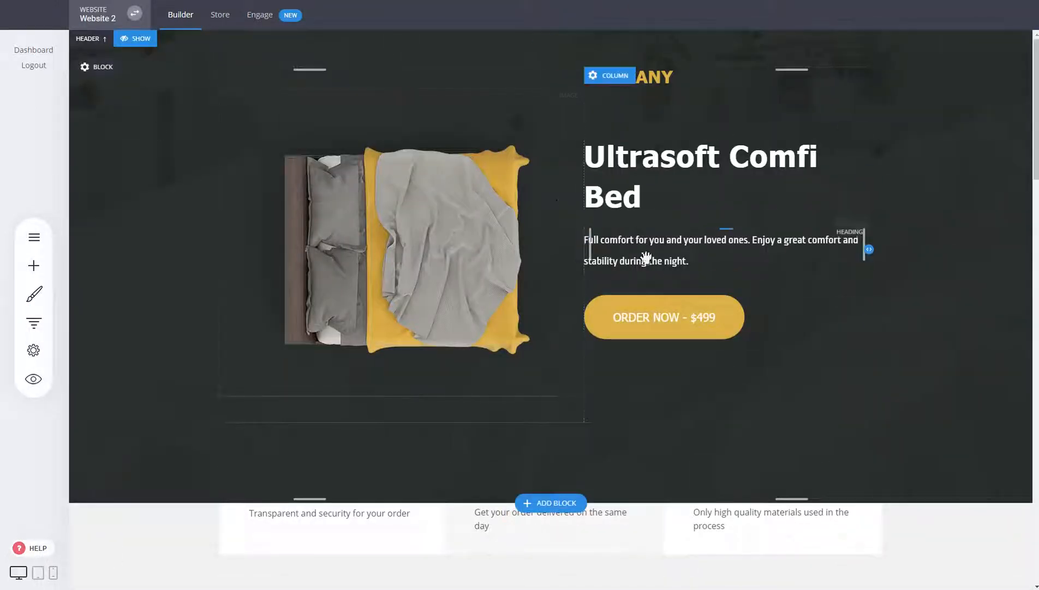
Step: Review the steps of the Sales Funnel and open its Checkout page in the builder
left_click(36, 322)
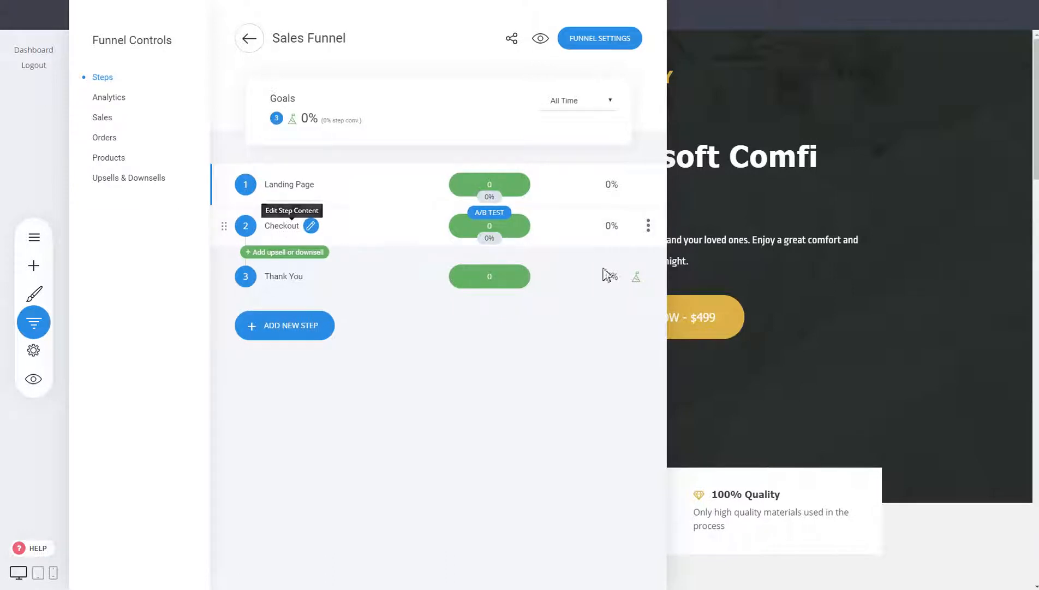
left_click(728, 266)
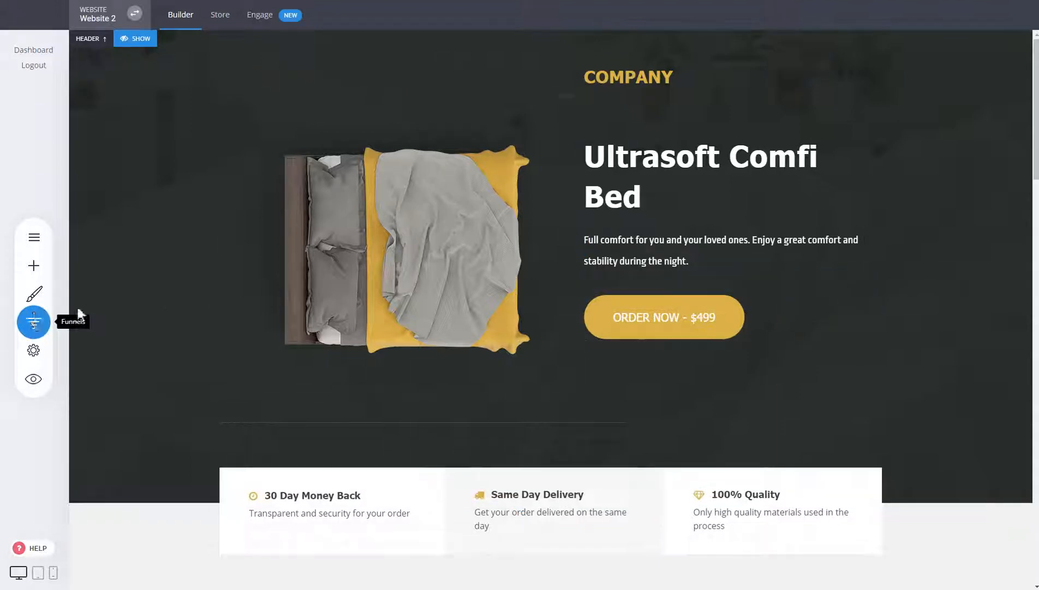
left_click(38, 330)
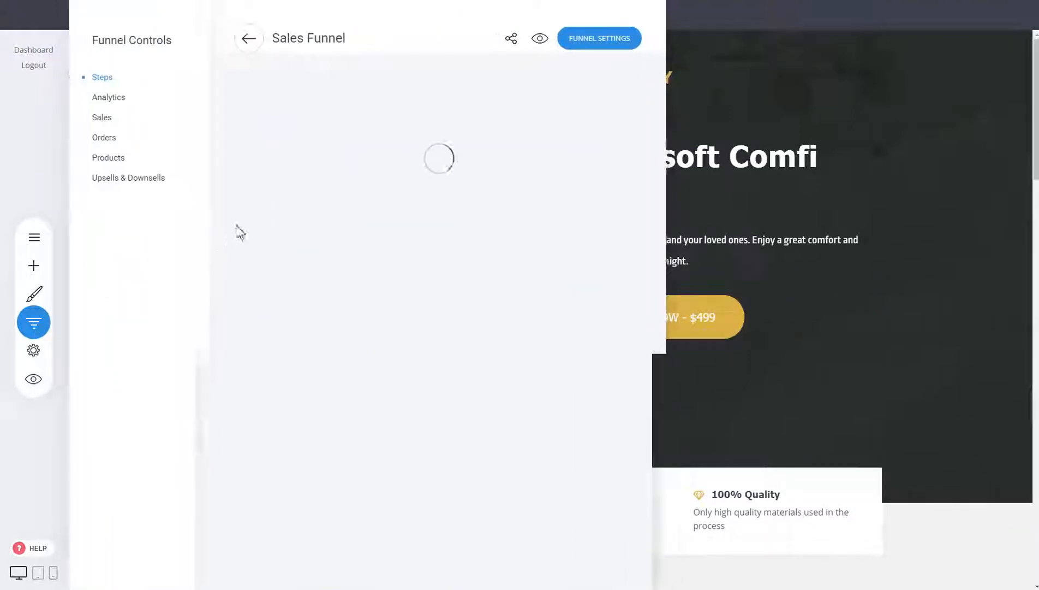
left_click(282, 235)
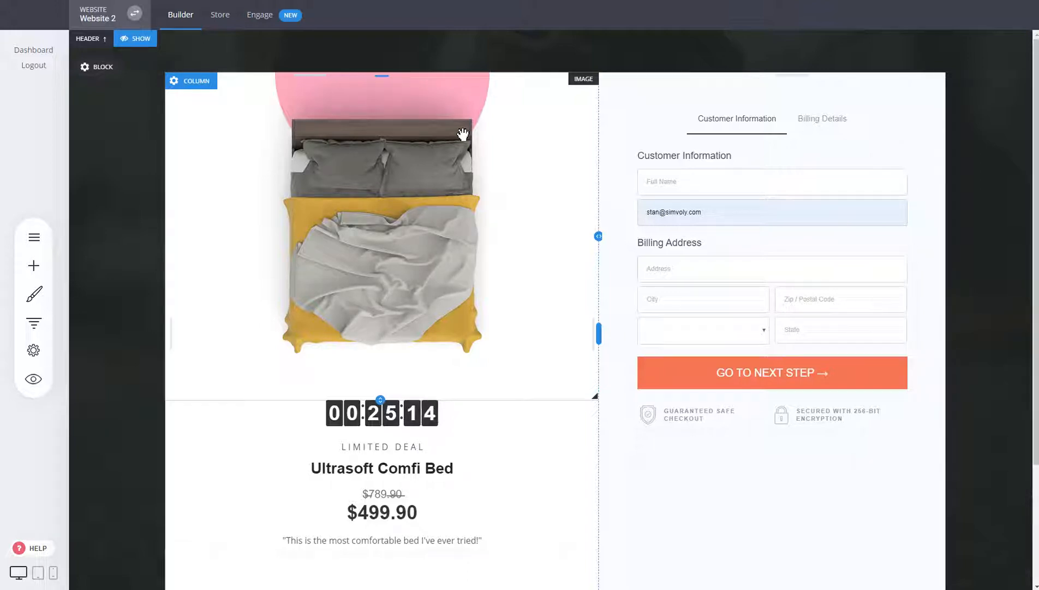
Step: Check the Sales Funnel in the website's list of funnels and return to its funnel controls
left_click(40, 321)
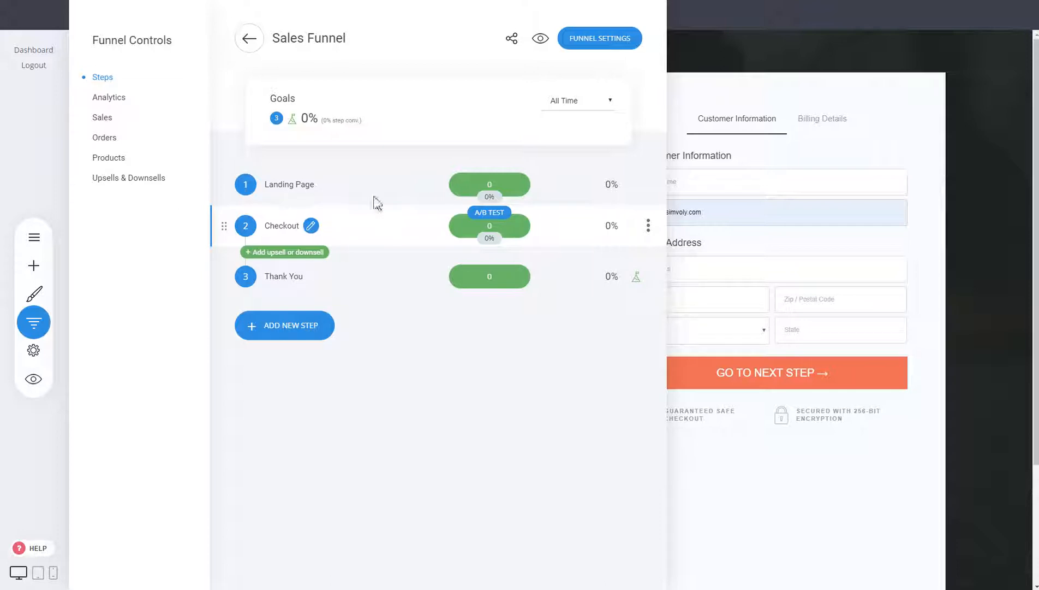
left_click(253, 47)
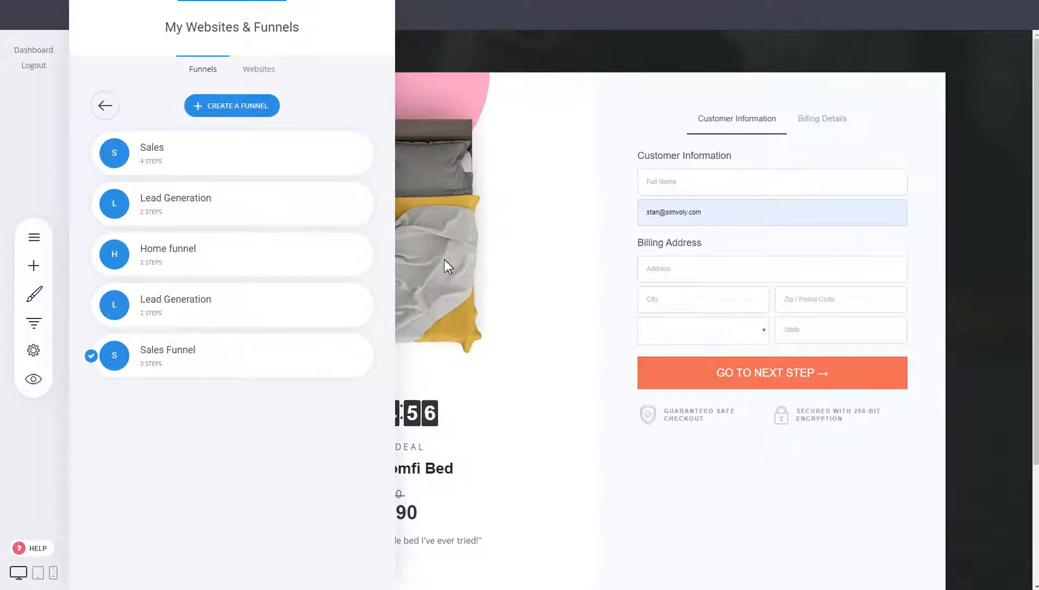
left_click(580, 227)
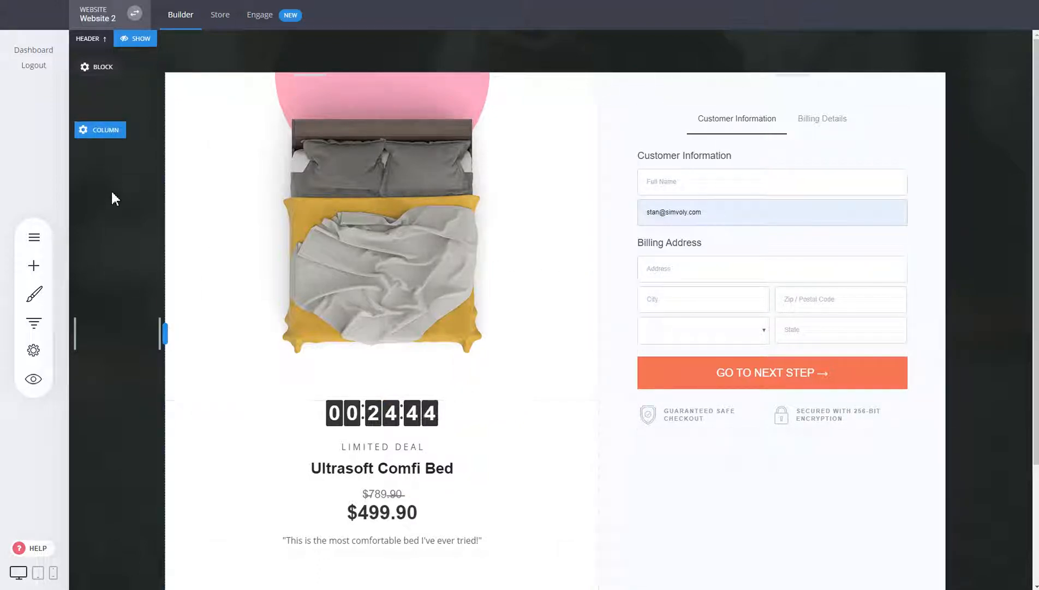
left_click(46, 325)
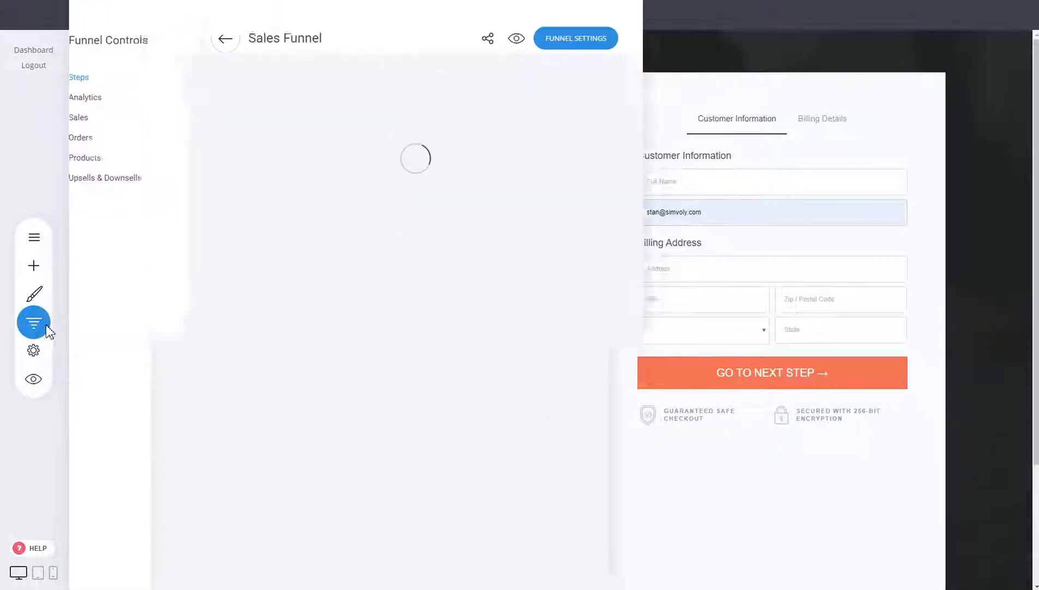